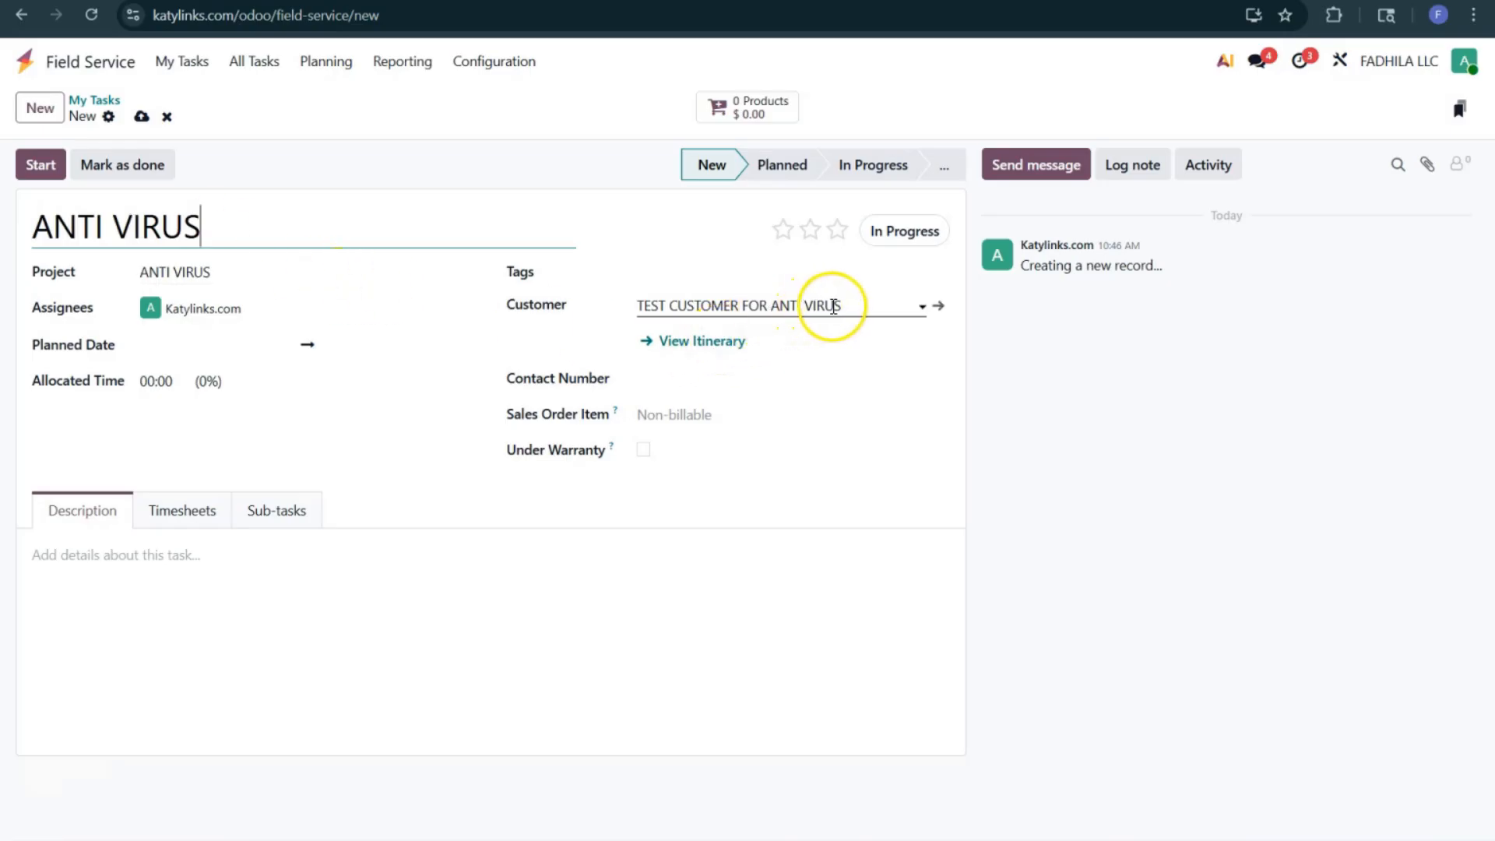
Step: Replace the task's customer with a newly created customer named NEW CUSTOMER 2026
click(847, 306)
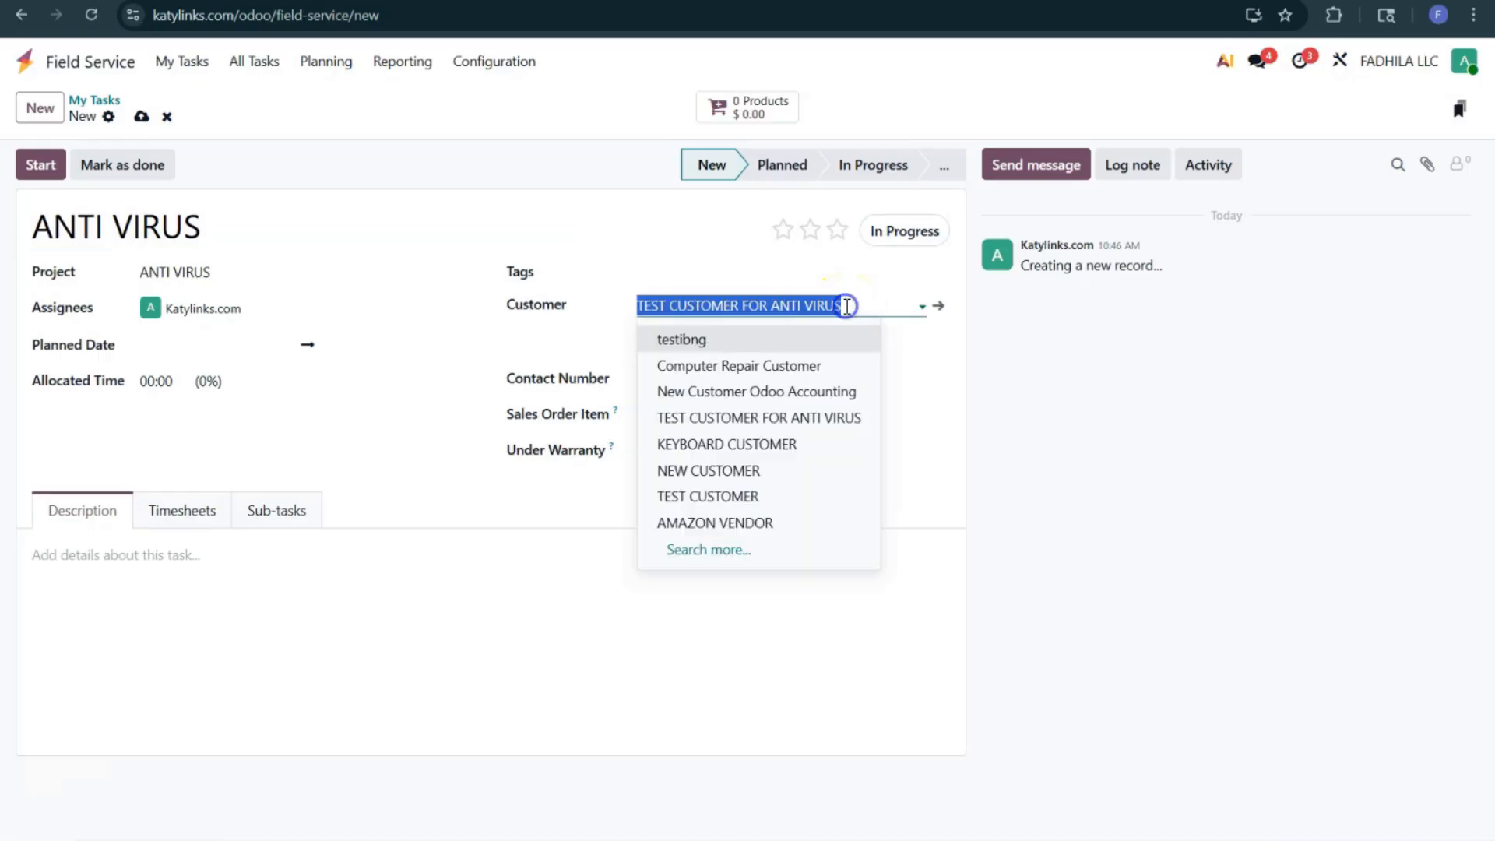
text(NEW)
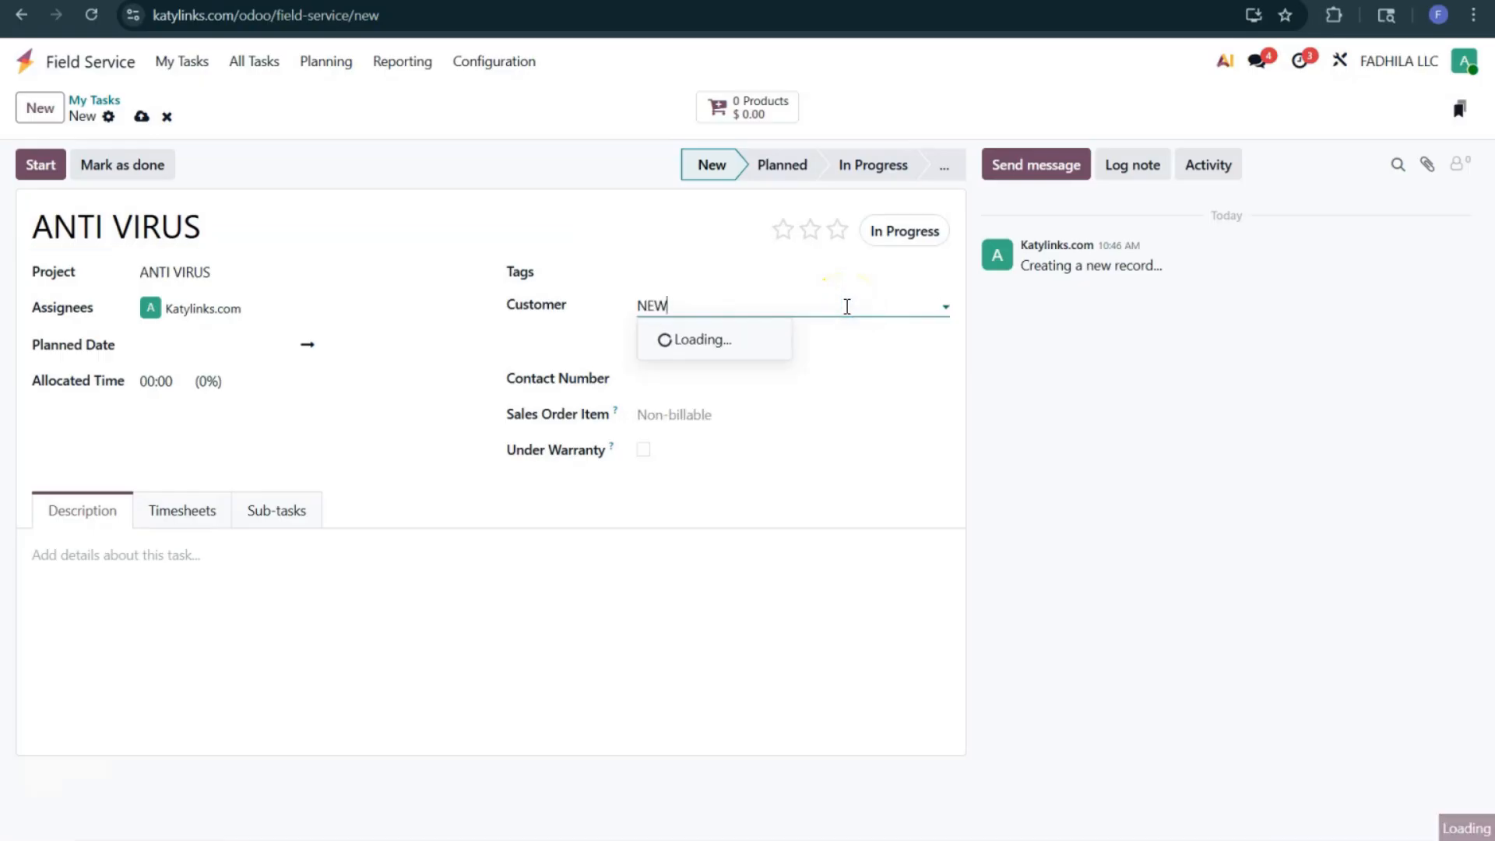
text( CUSTO)
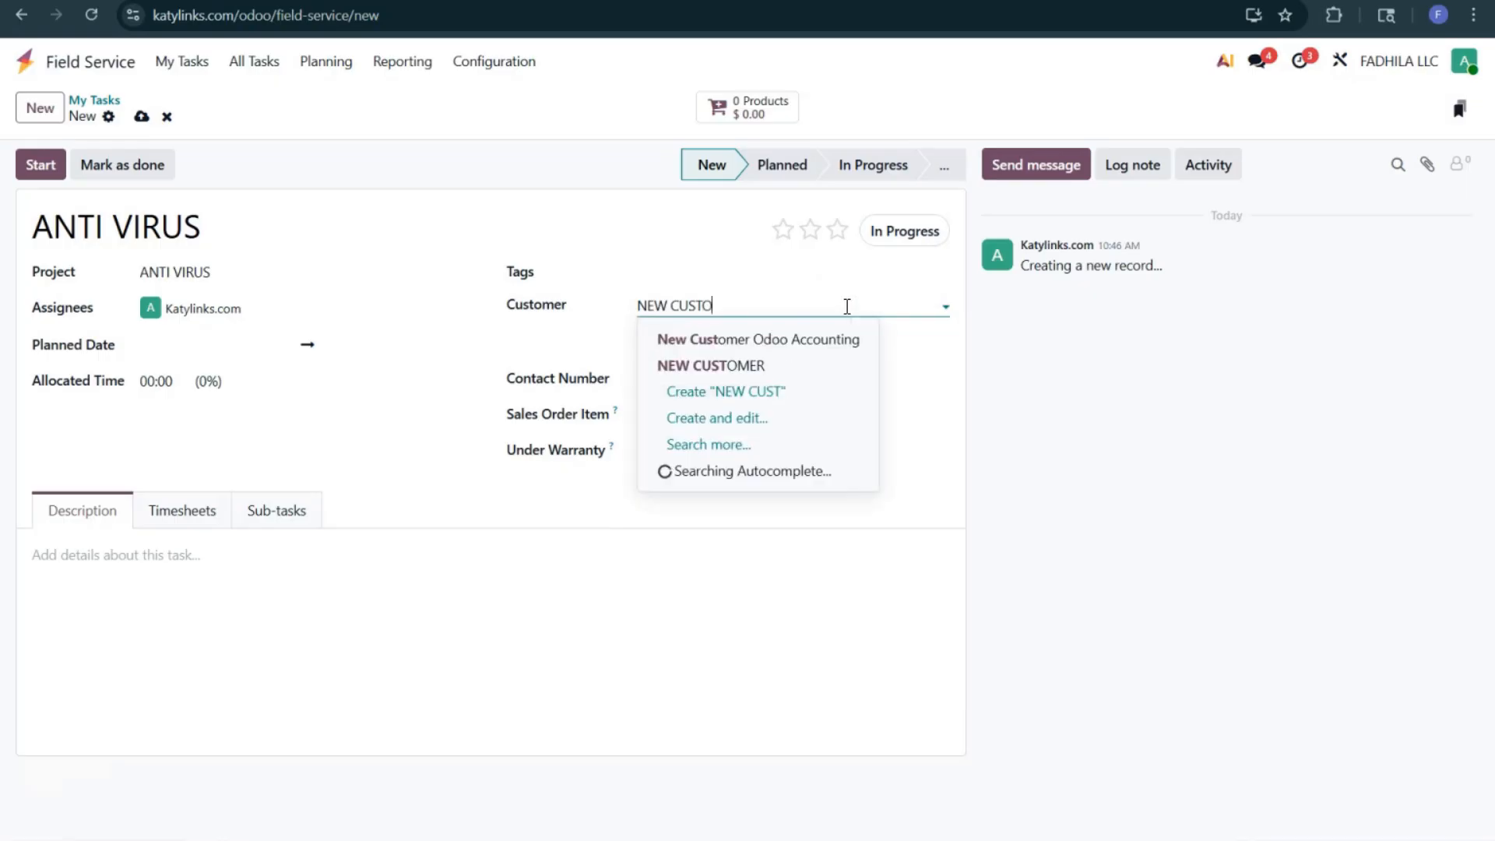
text(MER 2026)
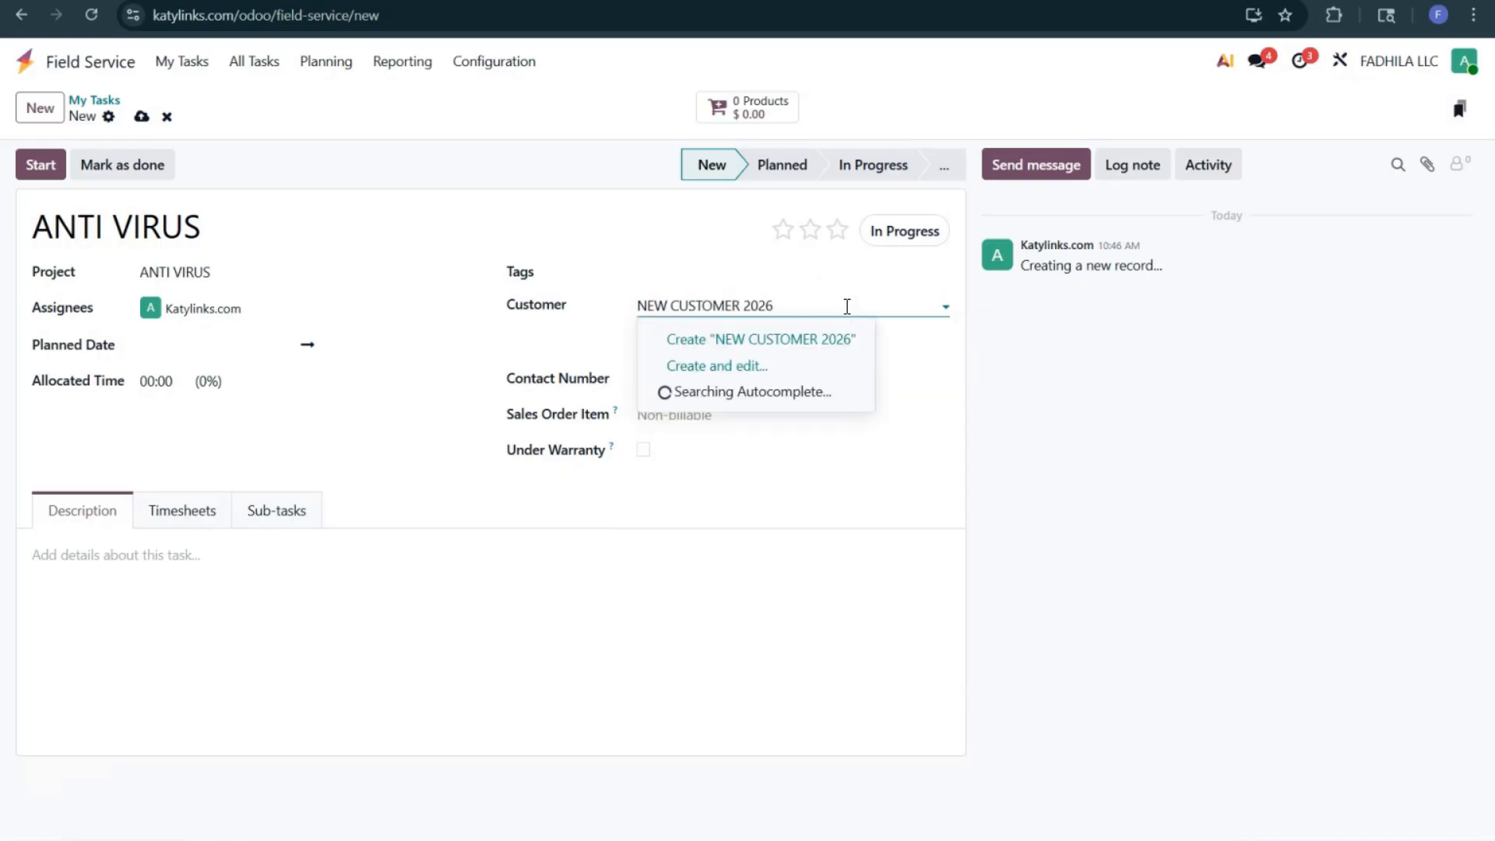
click(731, 339)
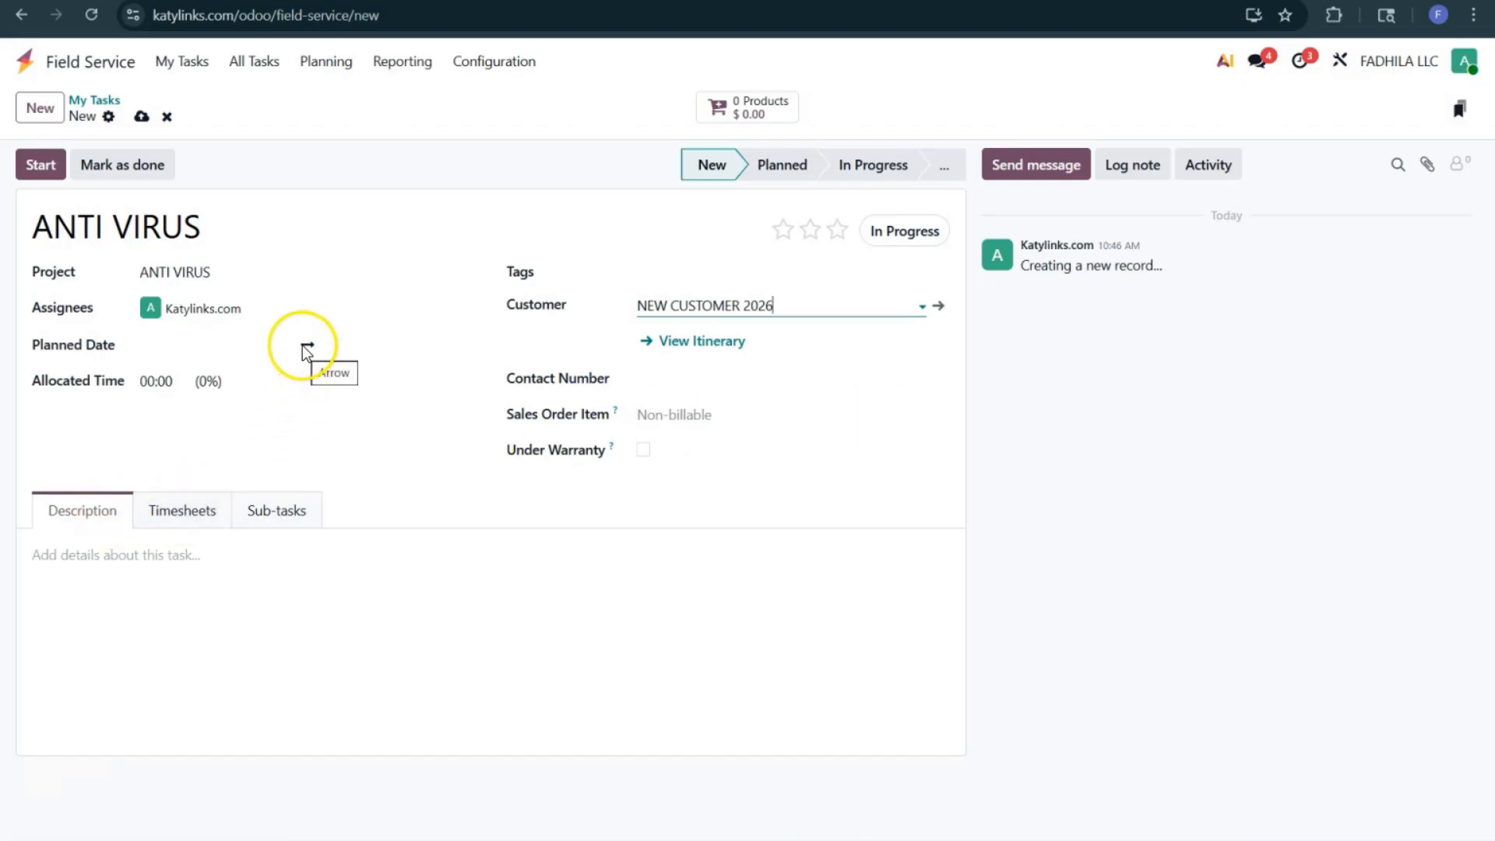
Step: Add one unit of ANTI VIRUS SOFTWARE to the task's products and return to the ANTI VIRUS task
click(748, 100)
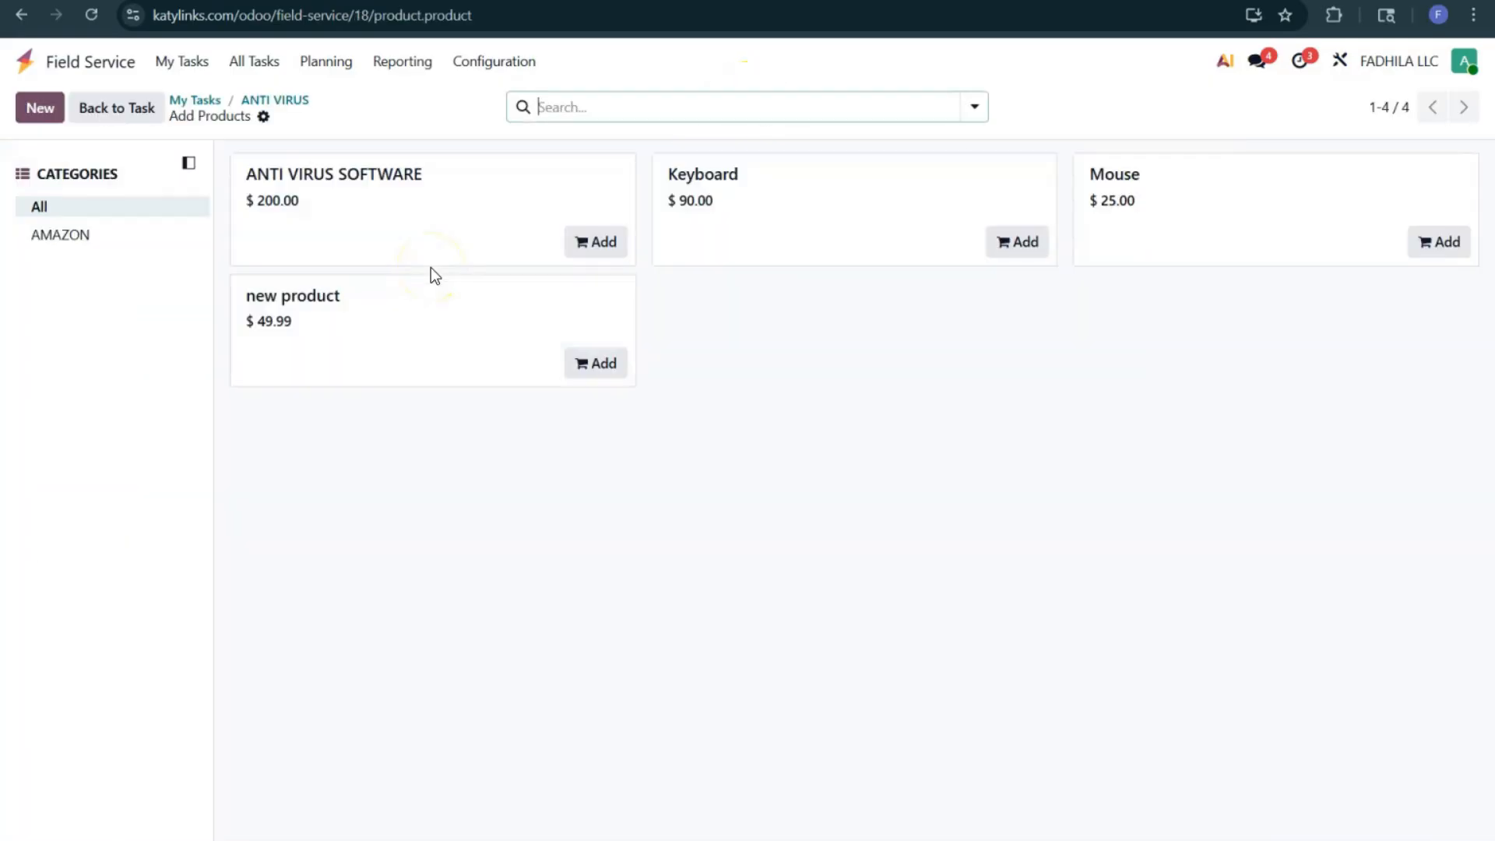
click(604, 243)
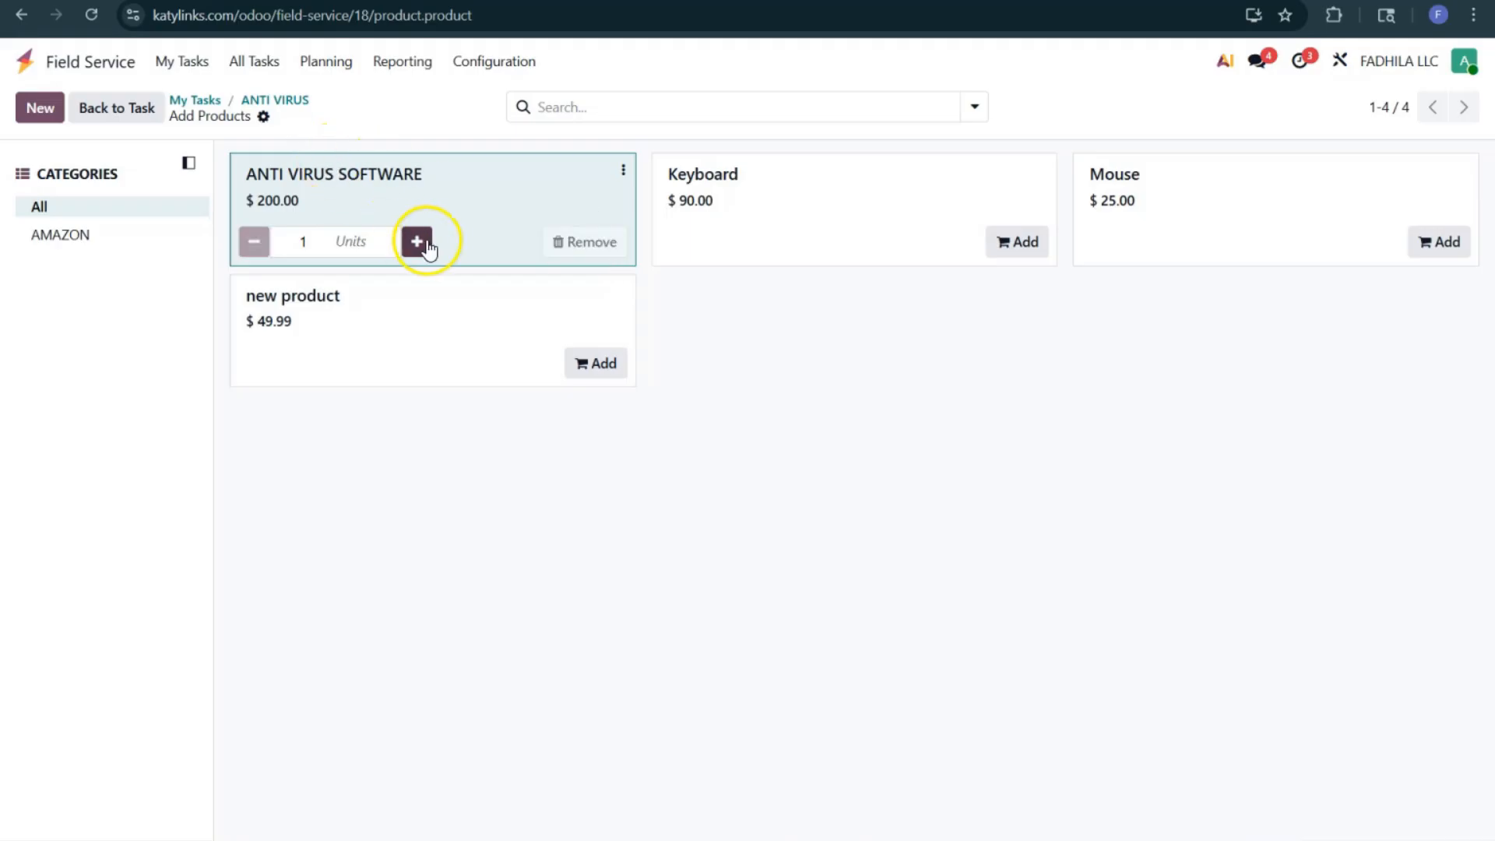
click(282, 100)
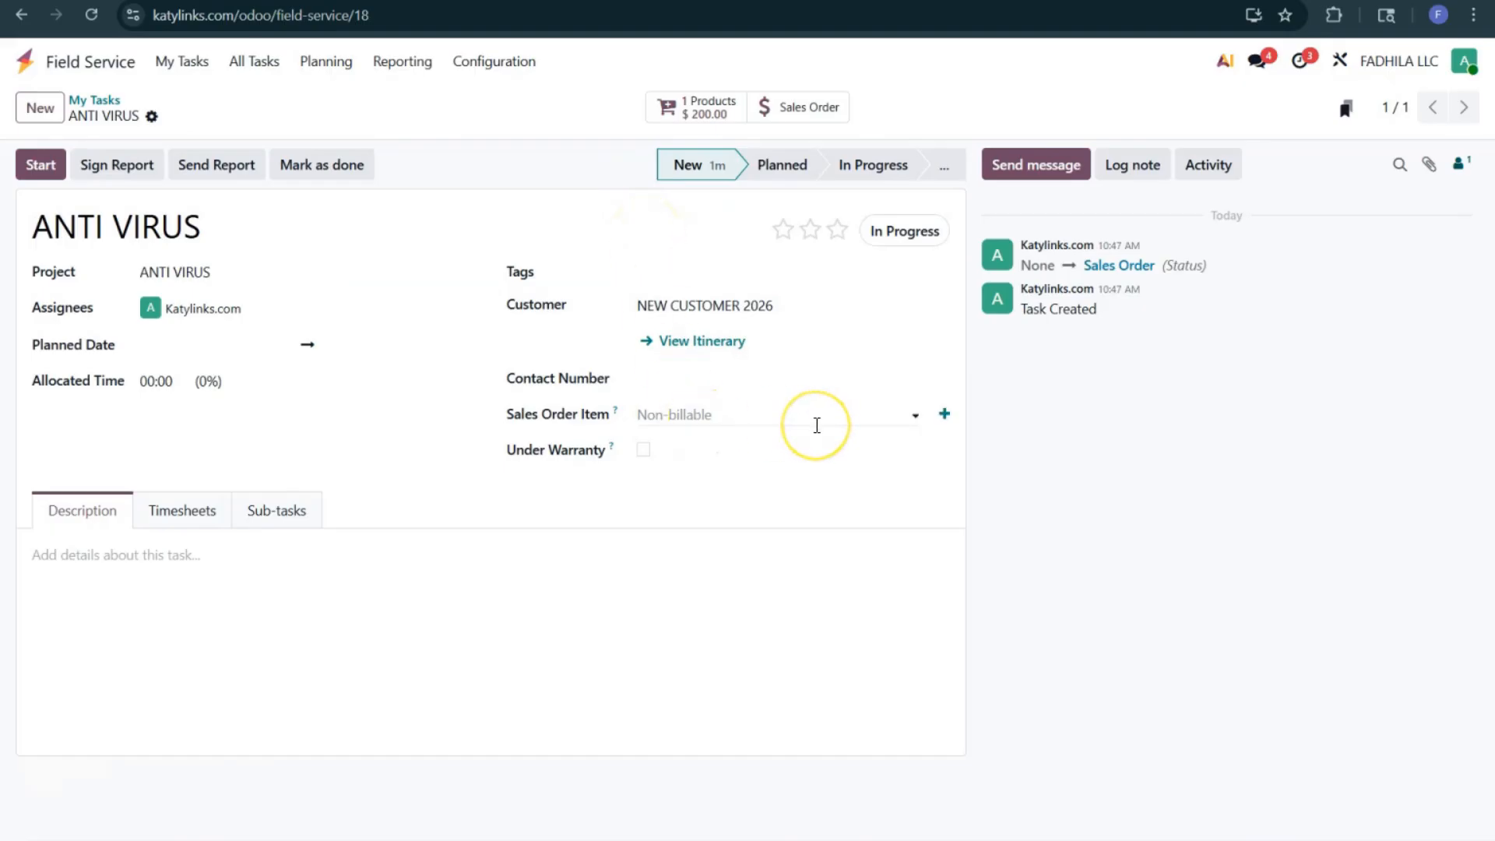
Step: Start a new sales order for the task's sales order item with an ANTI VIRUS SOFTWARE line and try to confirm it
click(817, 424)
click(940, 427)
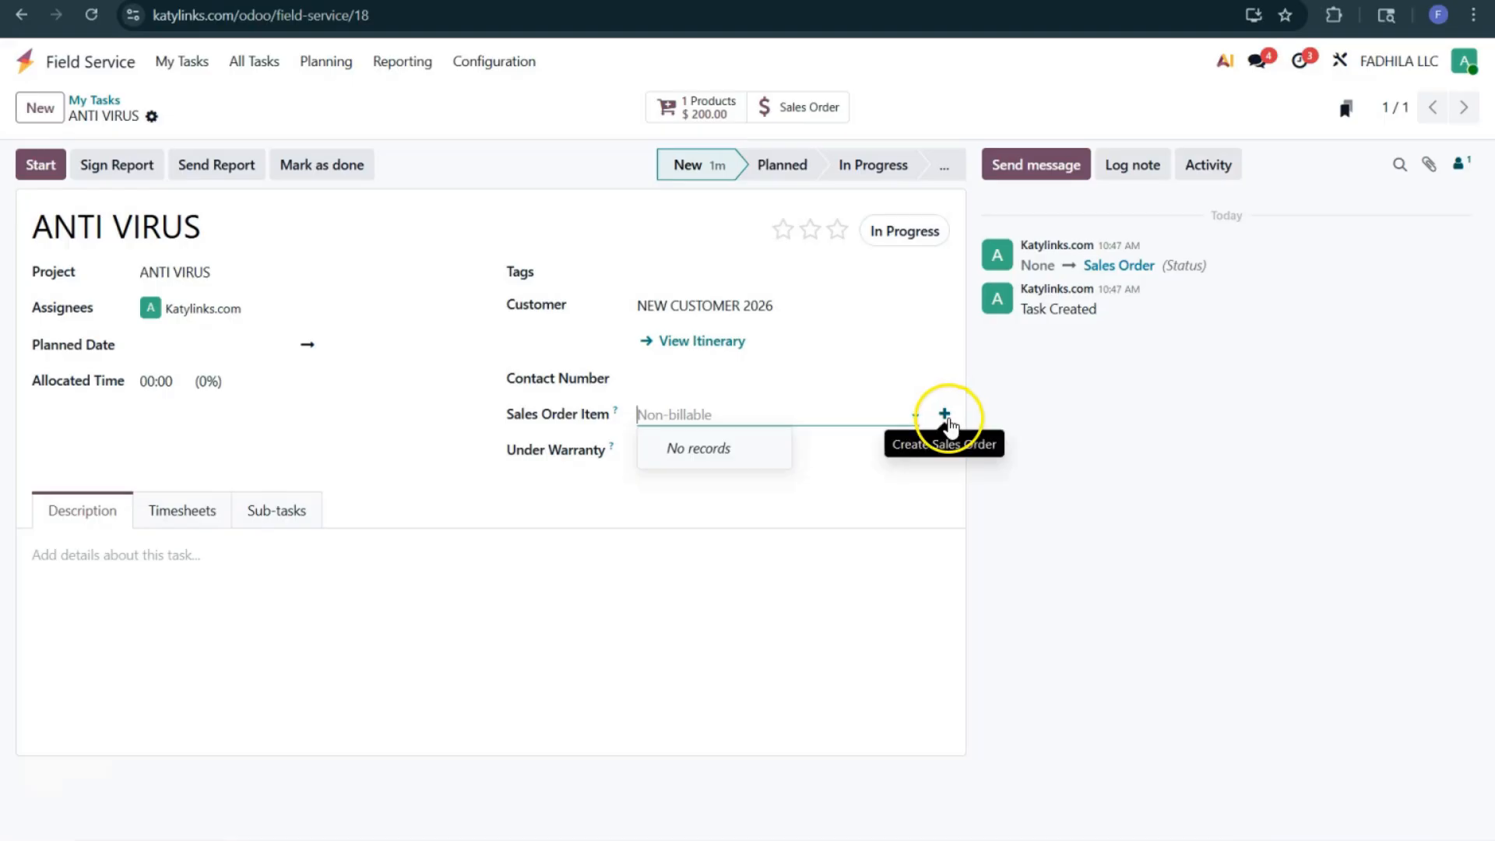
click(950, 420)
click(367, 444)
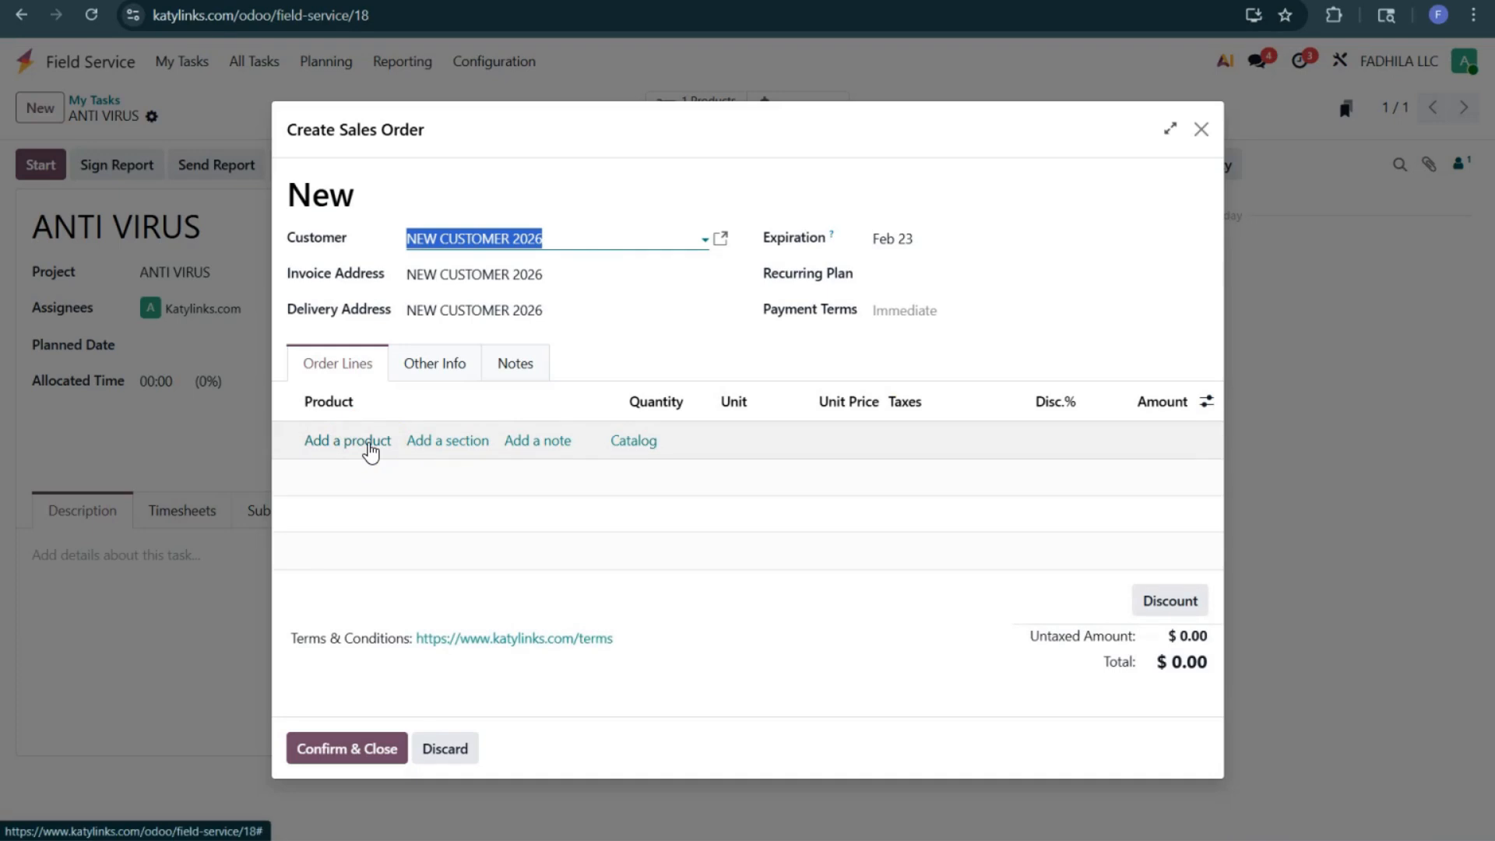
click(367, 444)
click(370, 440)
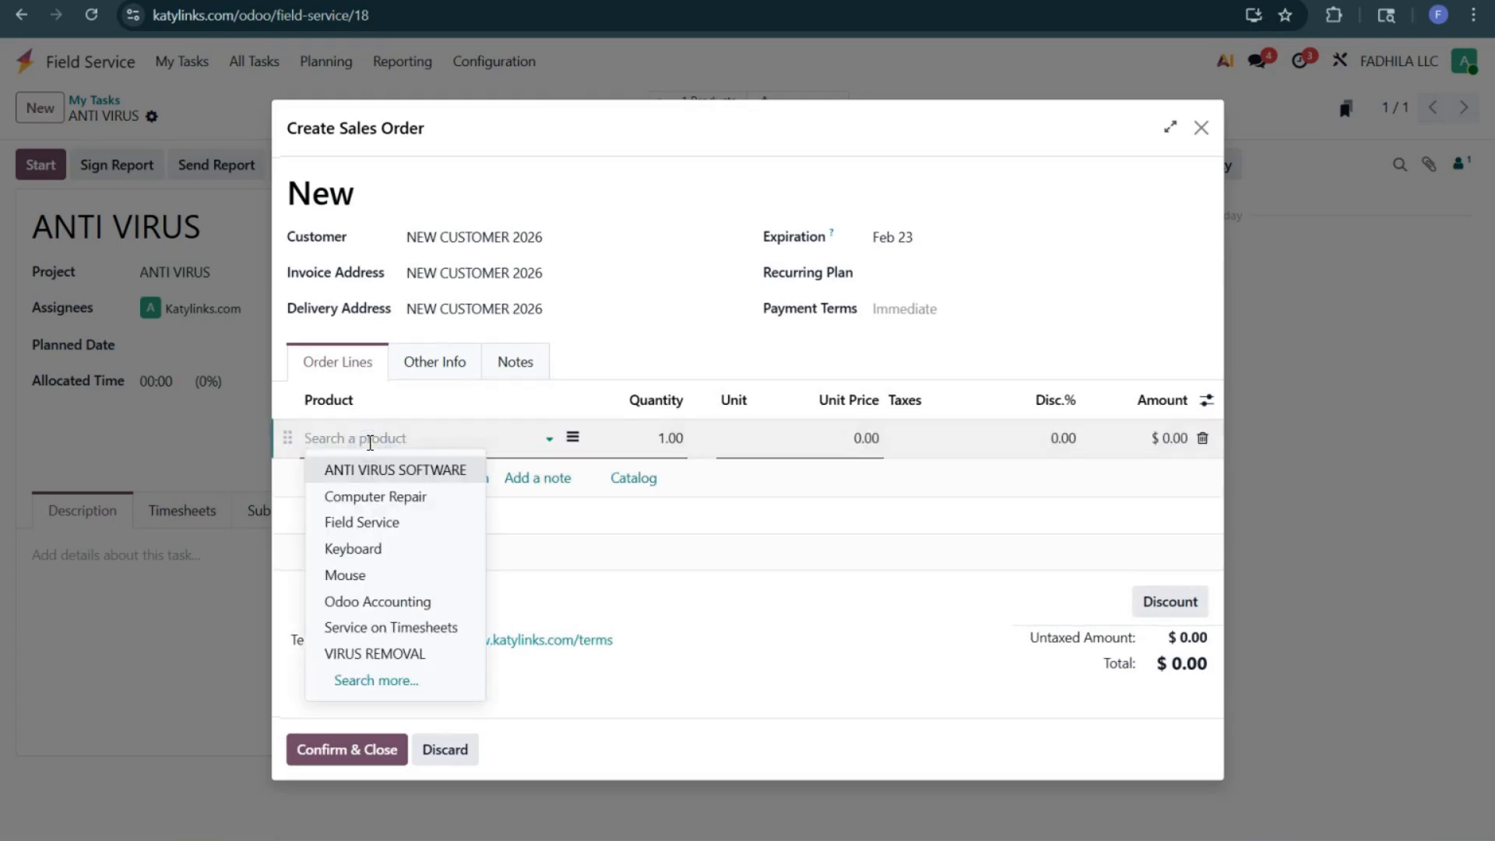
click(405, 470)
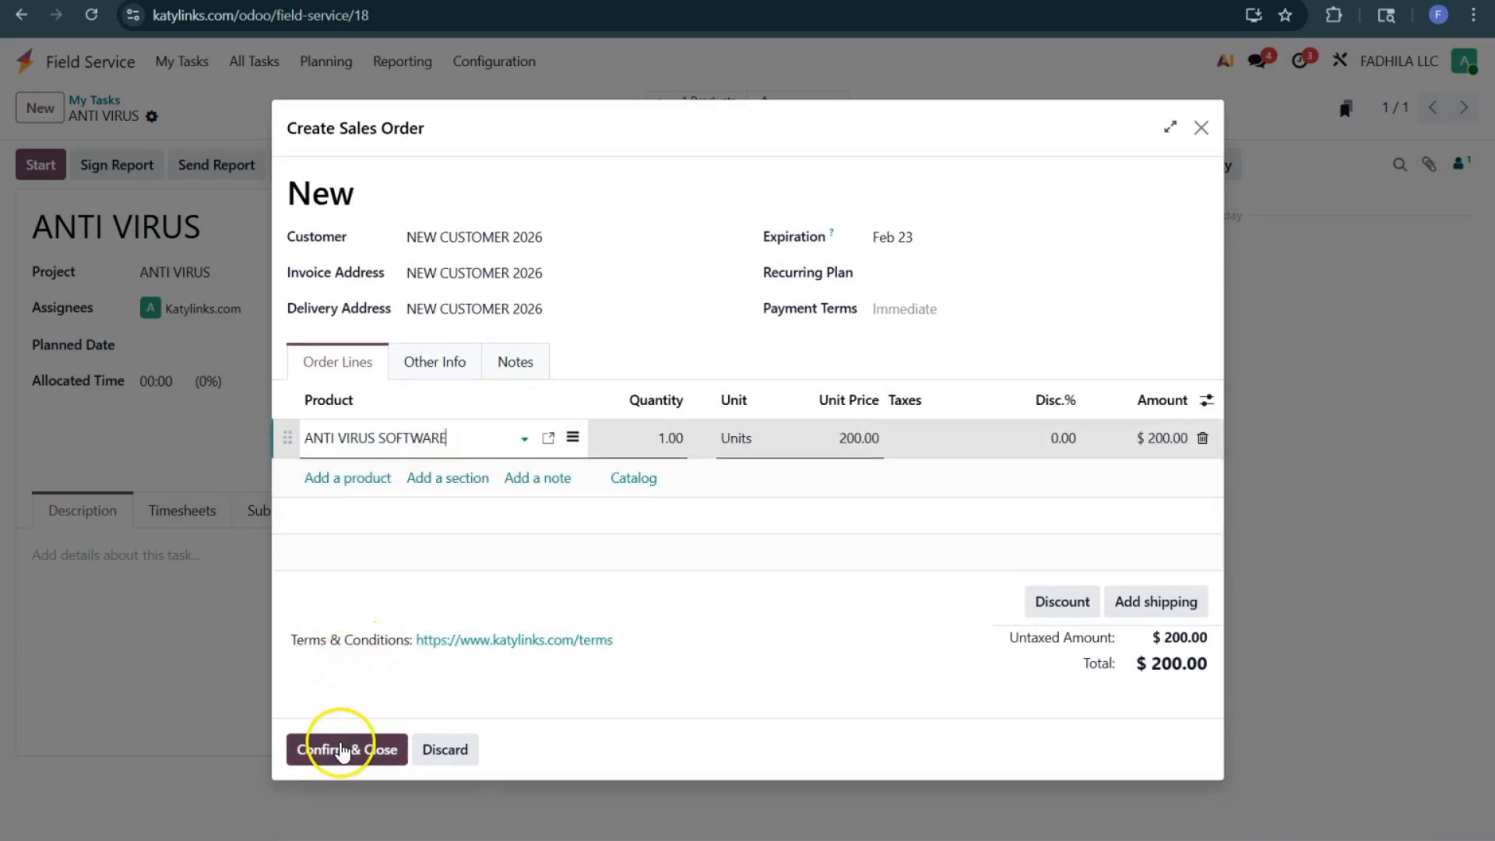
click(343, 749)
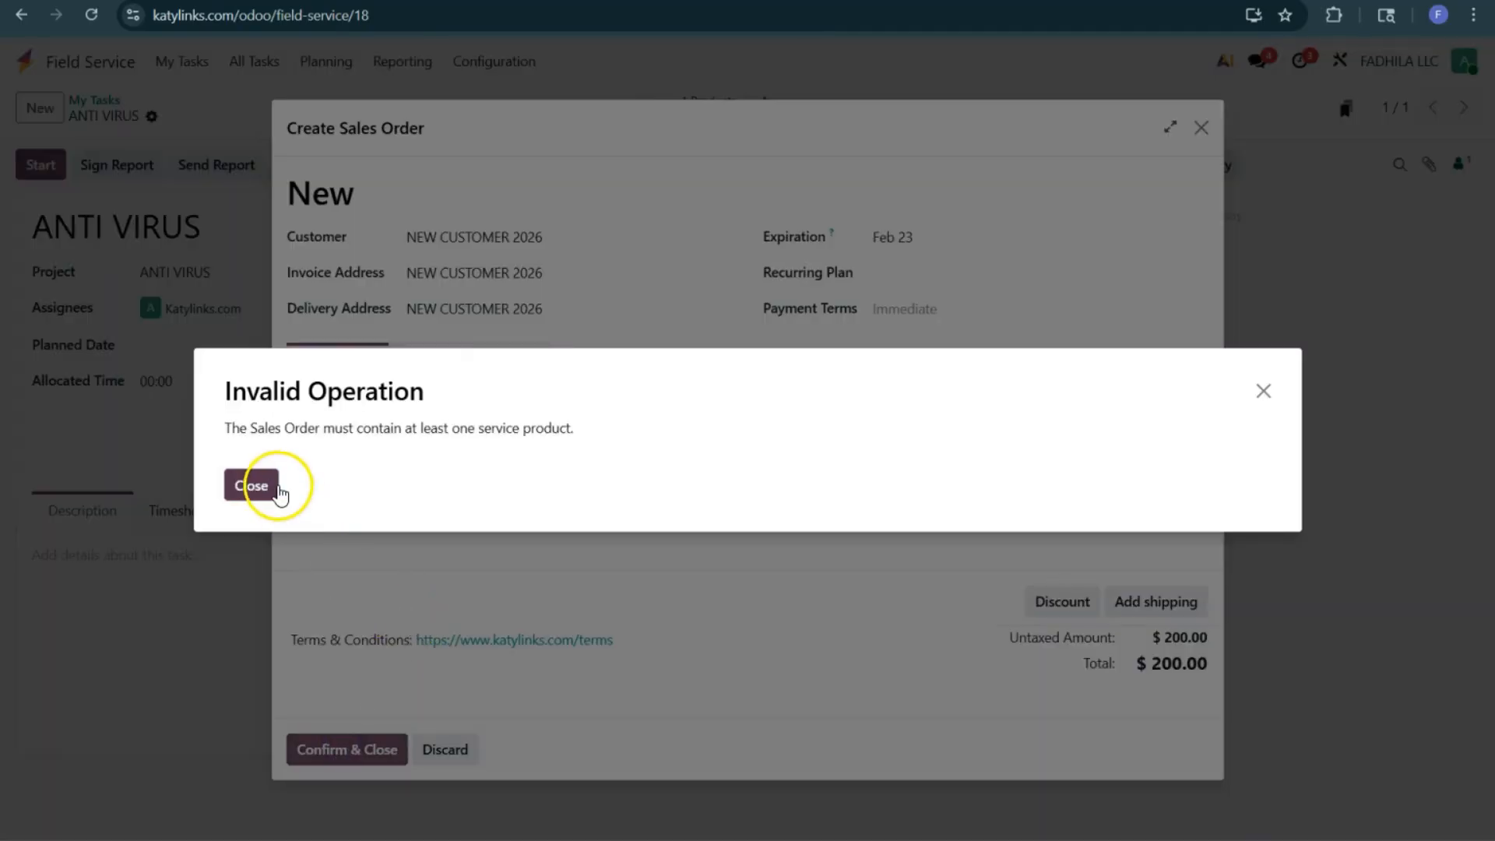
click(266, 486)
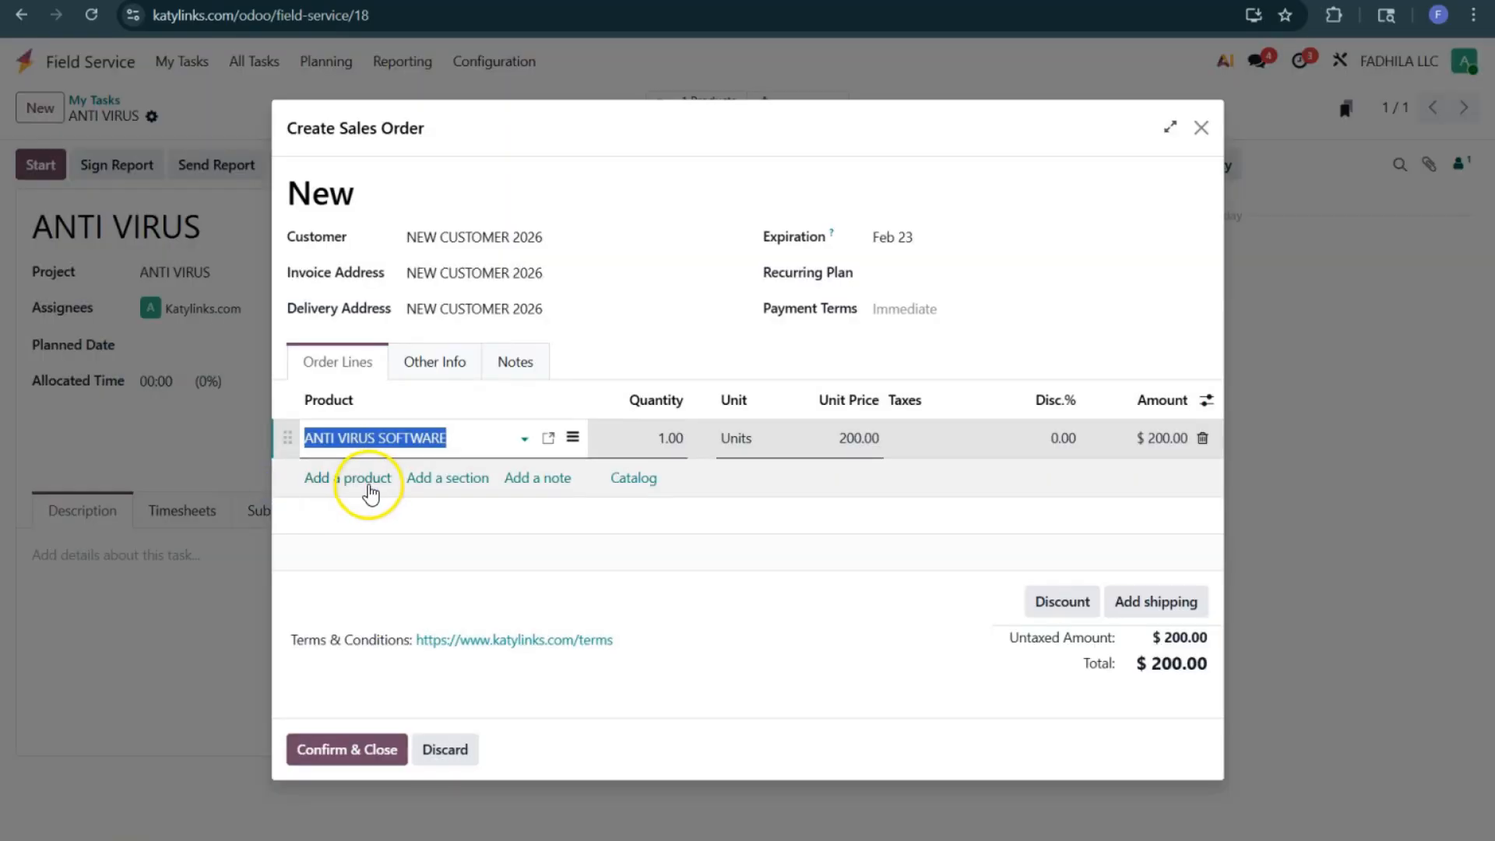
Step: Add the VIRUS REMOVAL service as a second order line and confirm the sales order
click(368, 478)
text(VI)
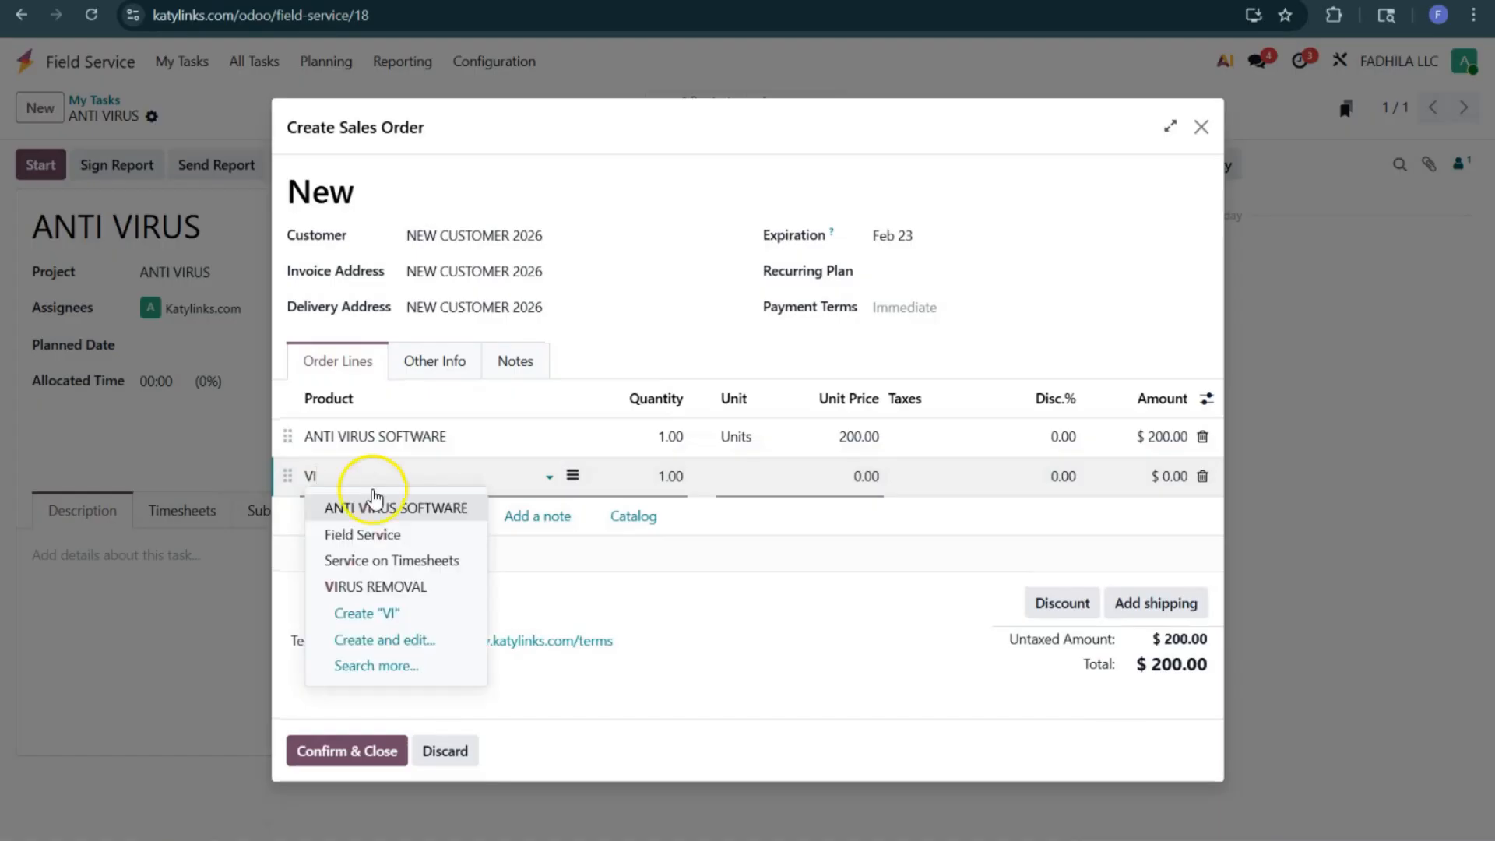
click(401, 586)
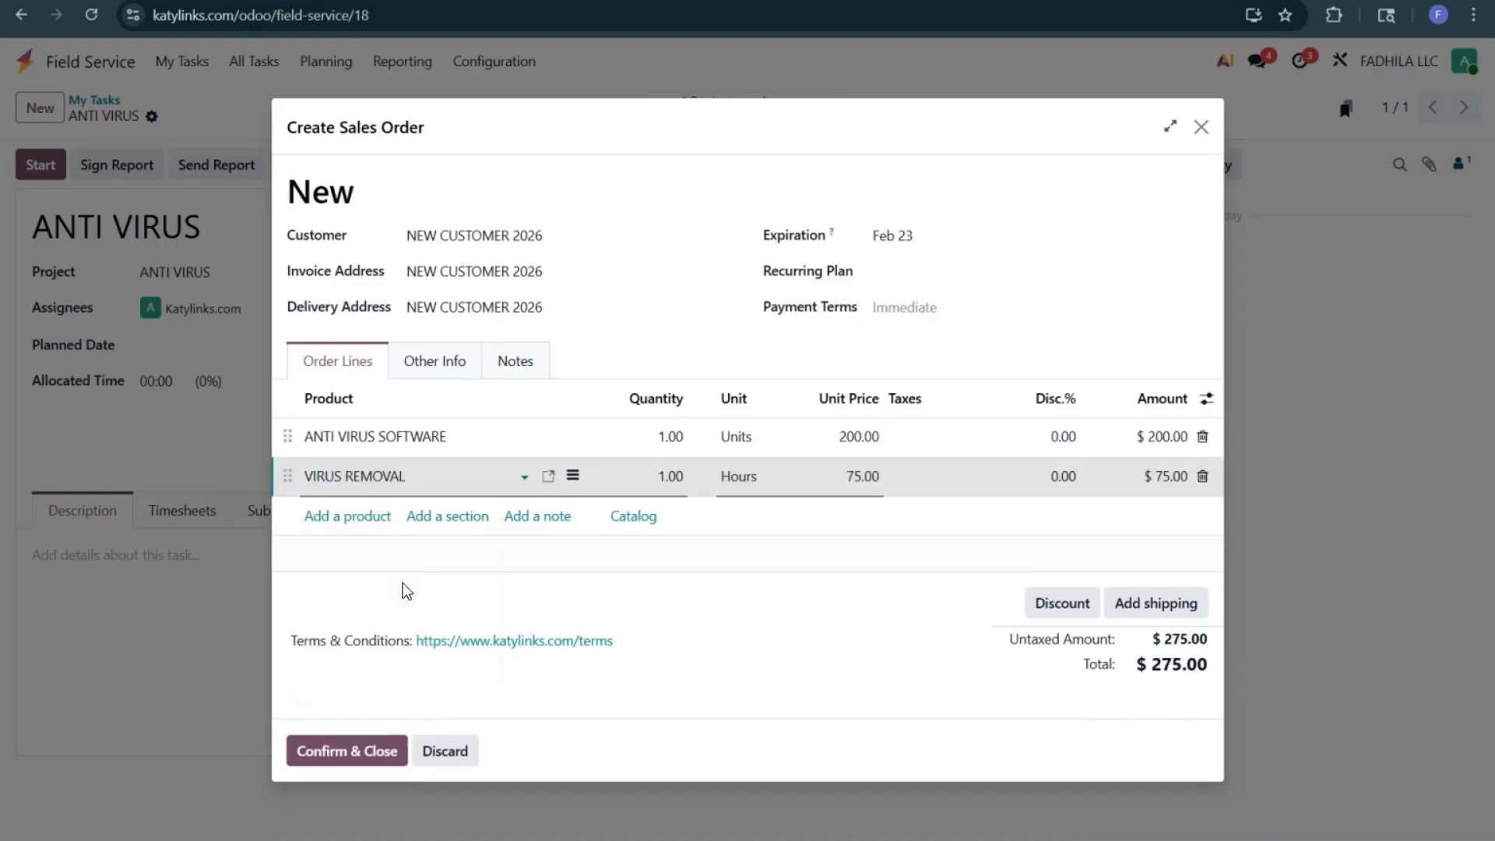
click(334, 752)
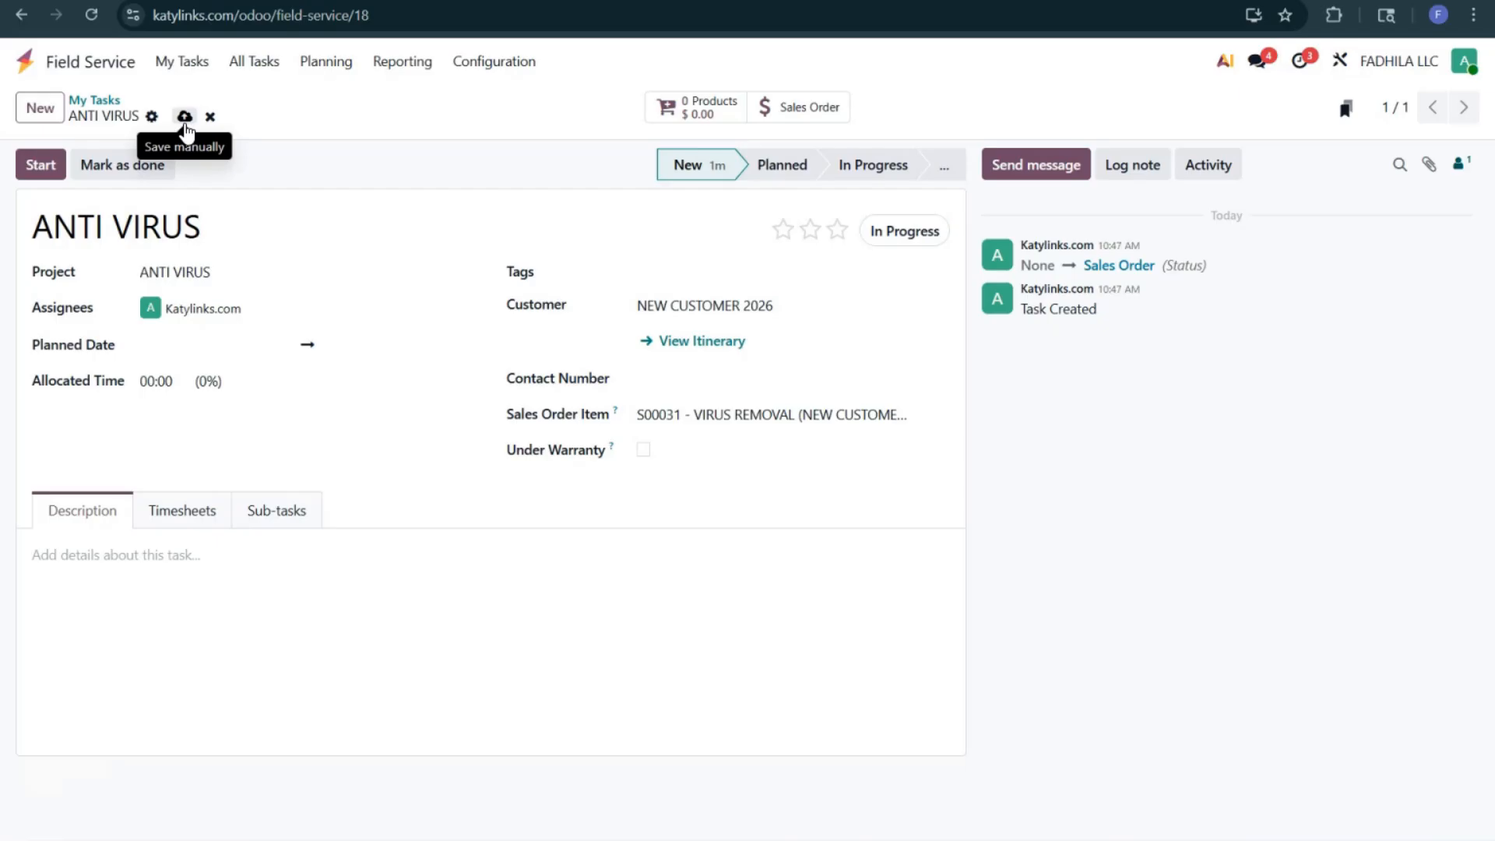
Step: Set the task's planned date to January 24, 2026, 10:00 AM to 11:00 AM, and save the task
click(200, 343)
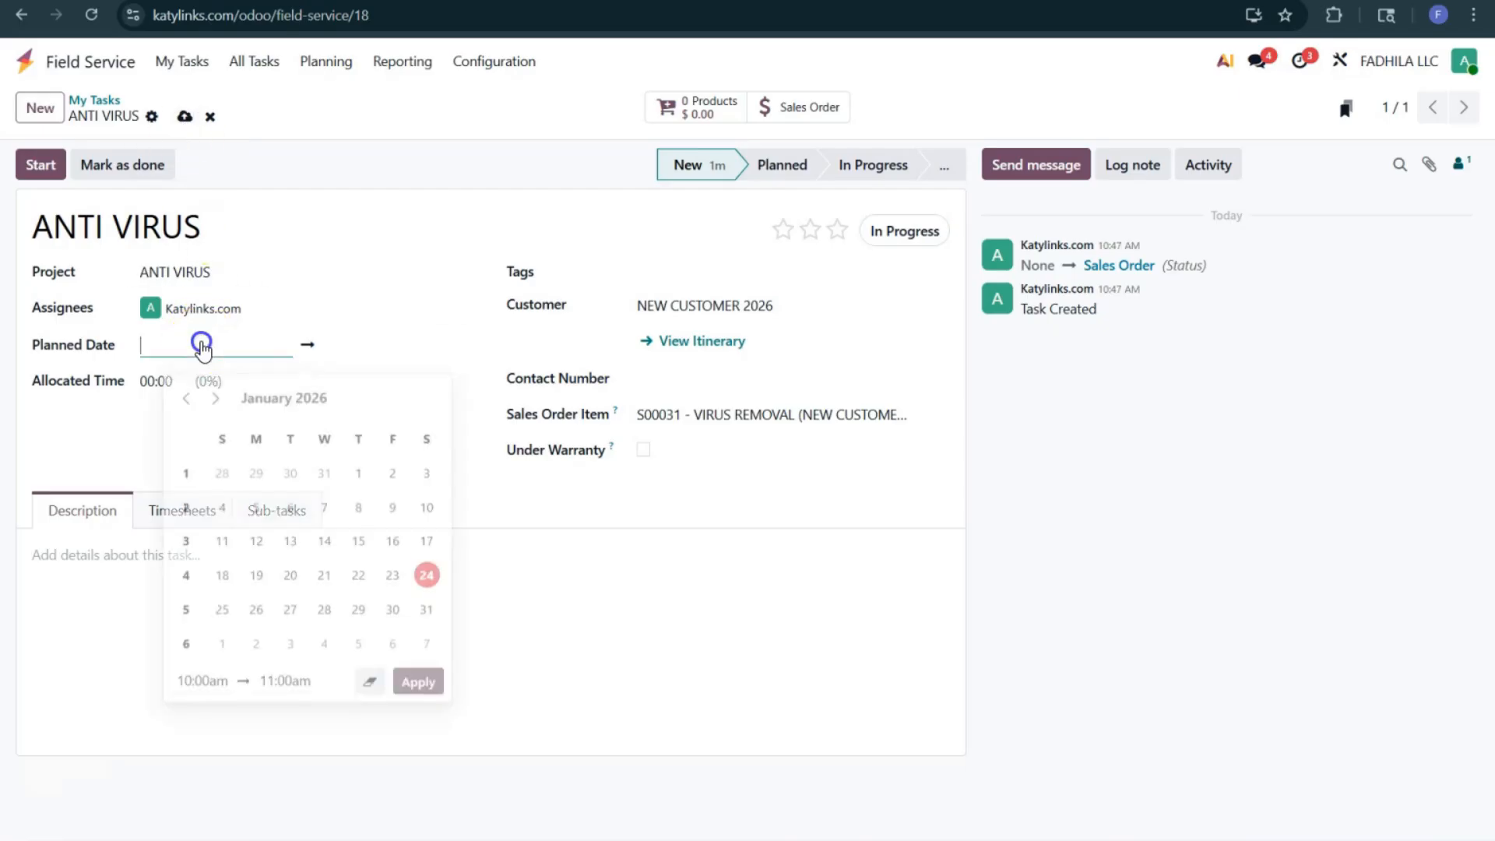
click(425, 569)
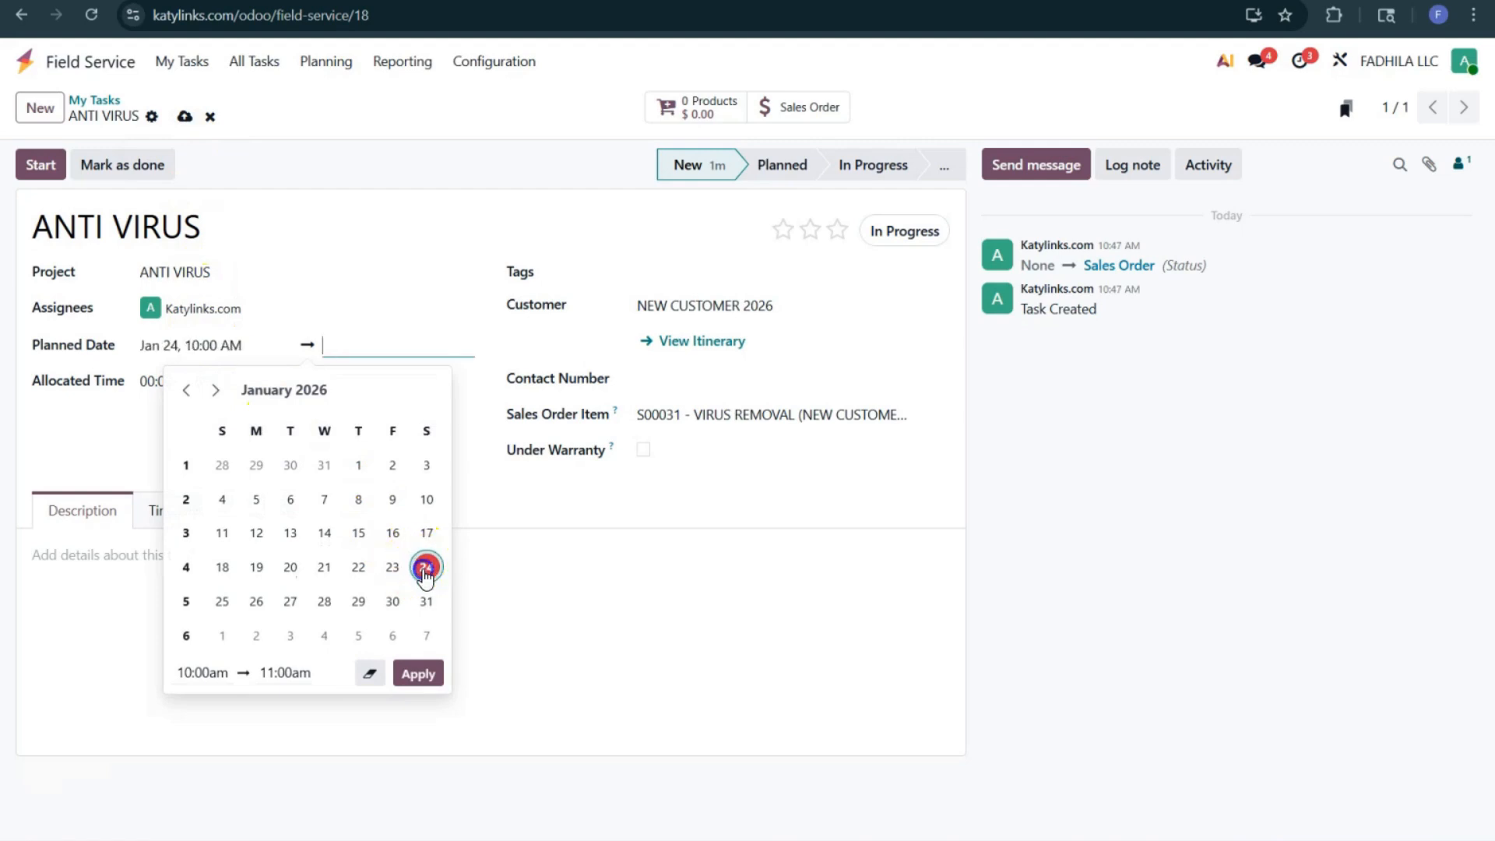
click(432, 571)
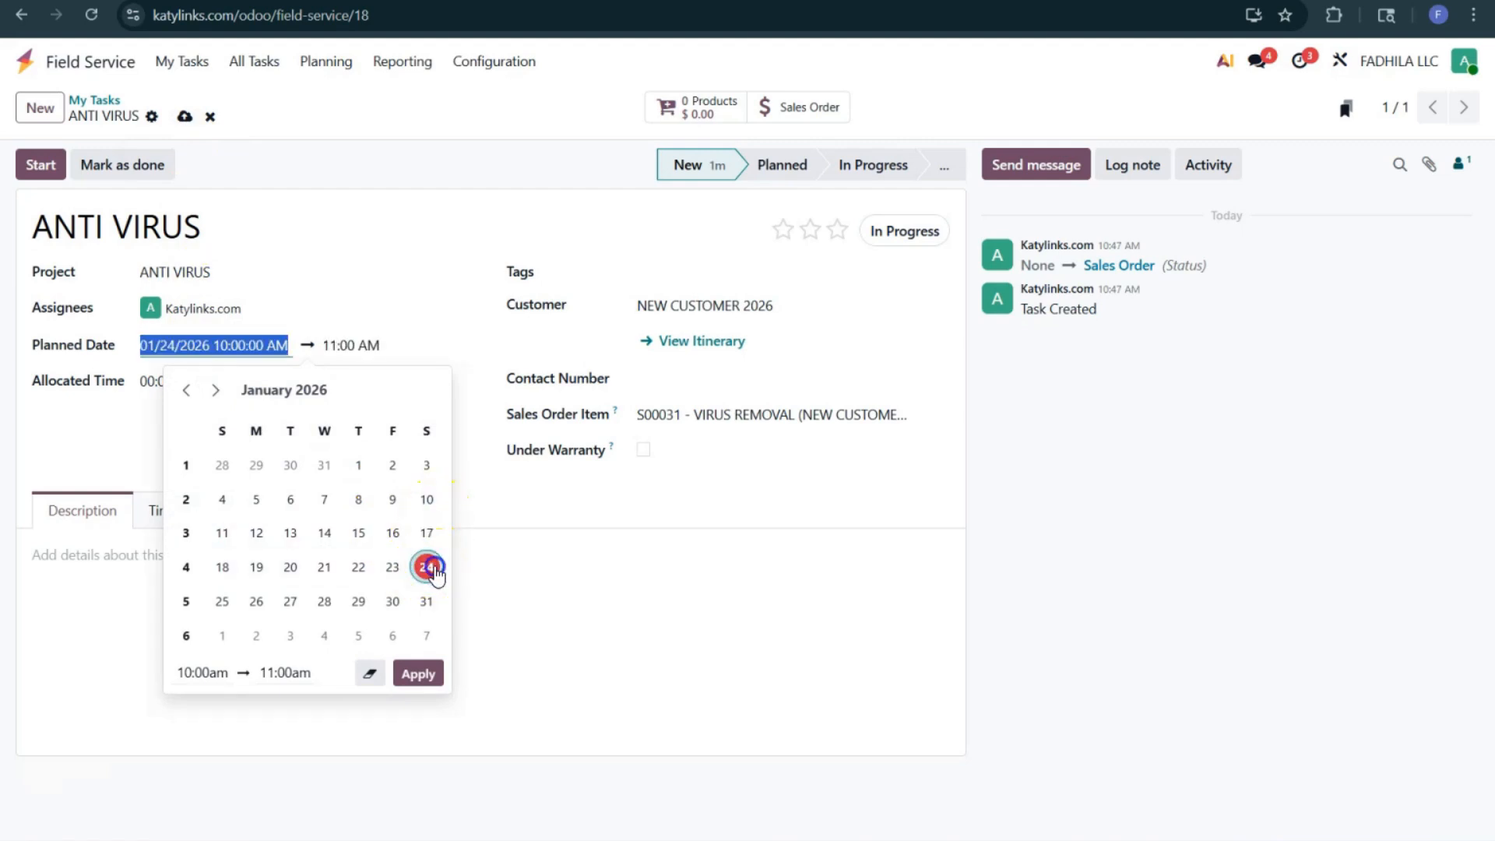
click(184, 116)
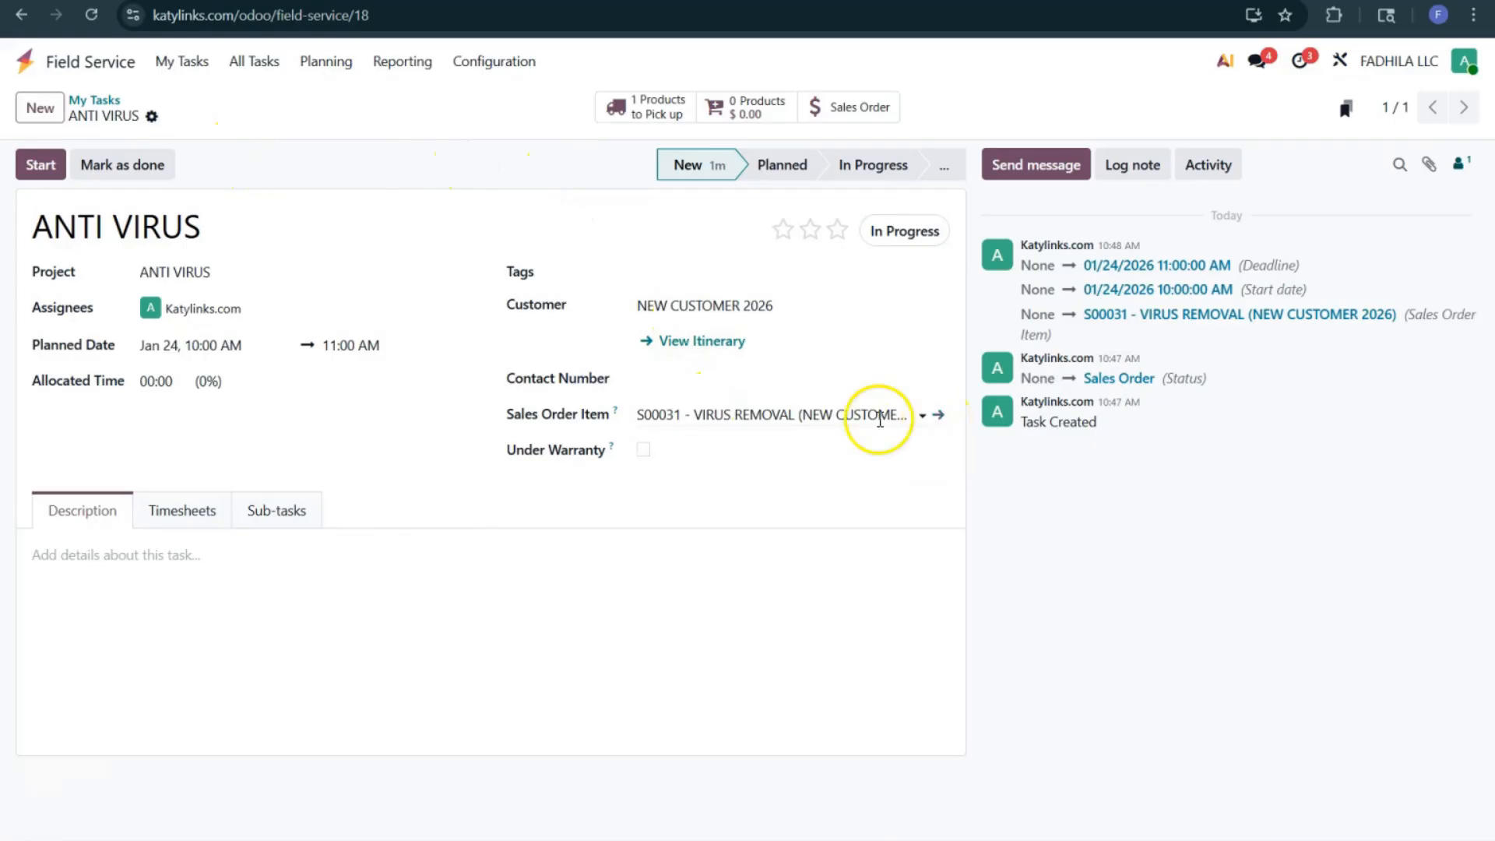
Step: Review the linked sales order item, its sales order and the VIRUS REMOVAL product settings, then return to the ANTI VIRUS task
click(940, 417)
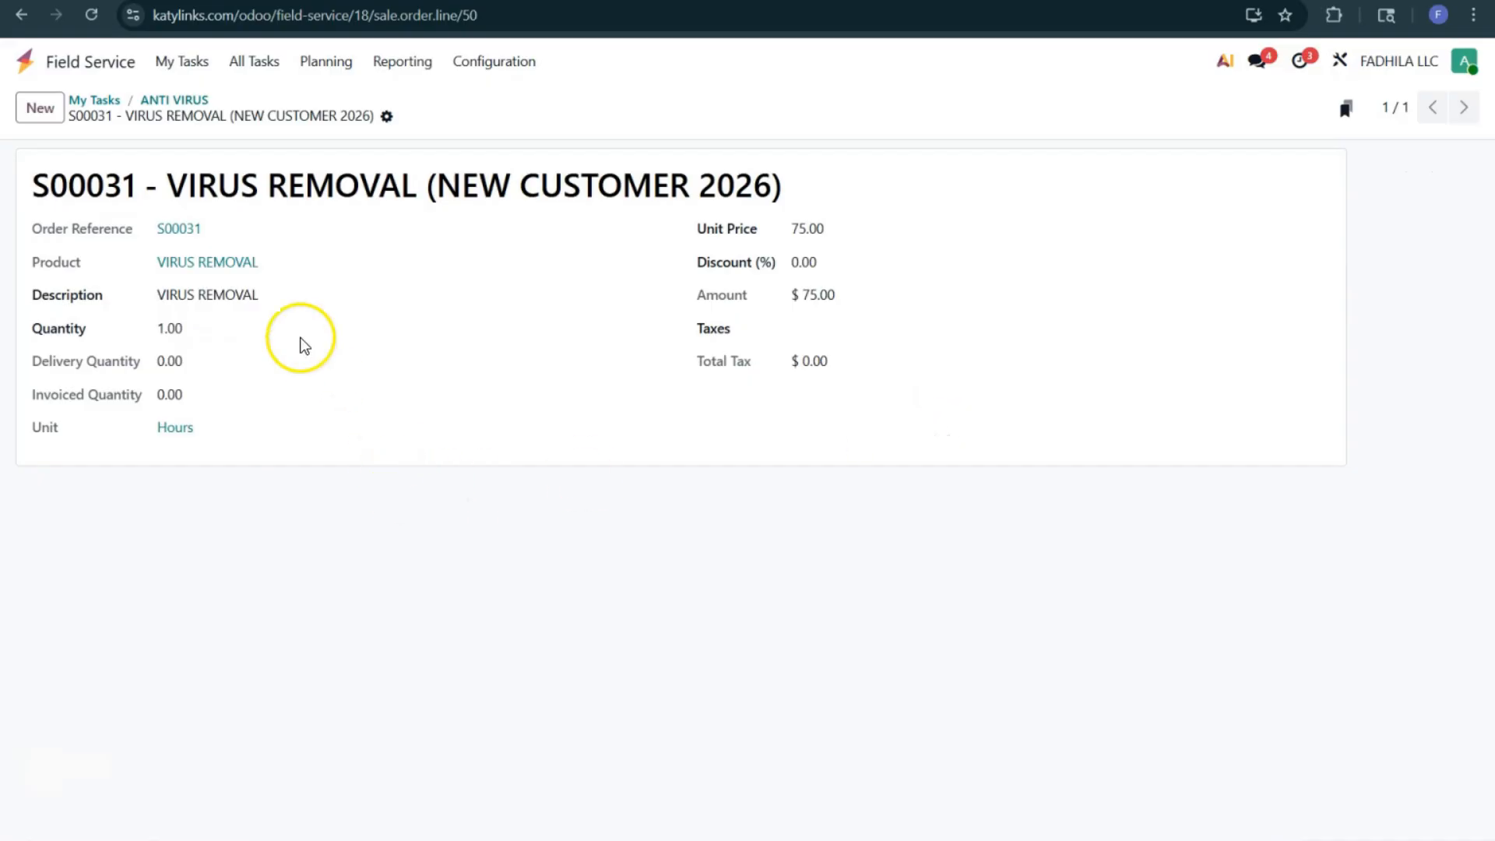
click(180, 228)
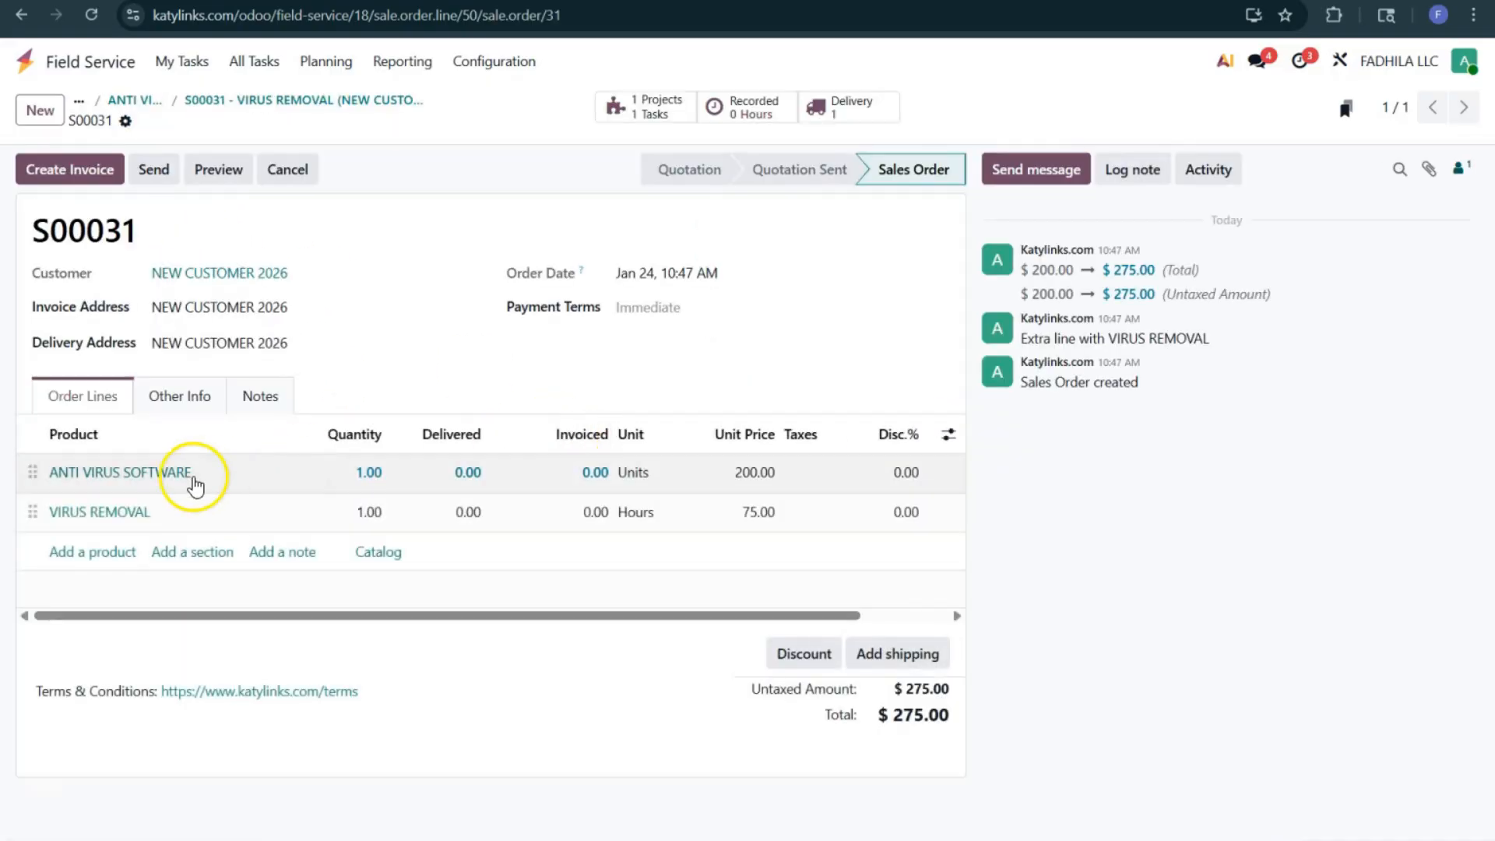
click(136, 514)
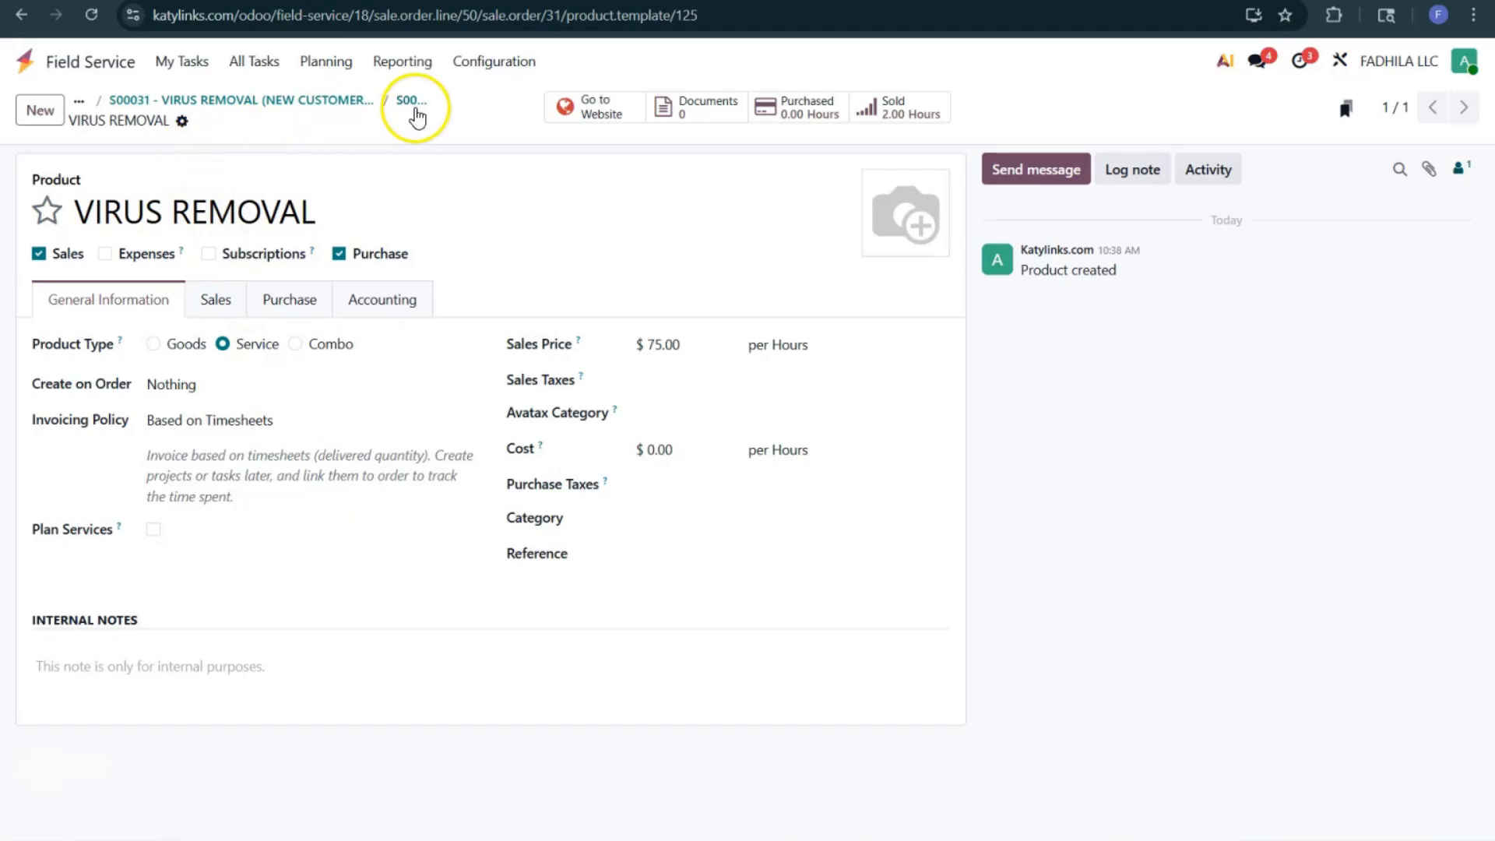
click(415, 111)
click(318, 101)
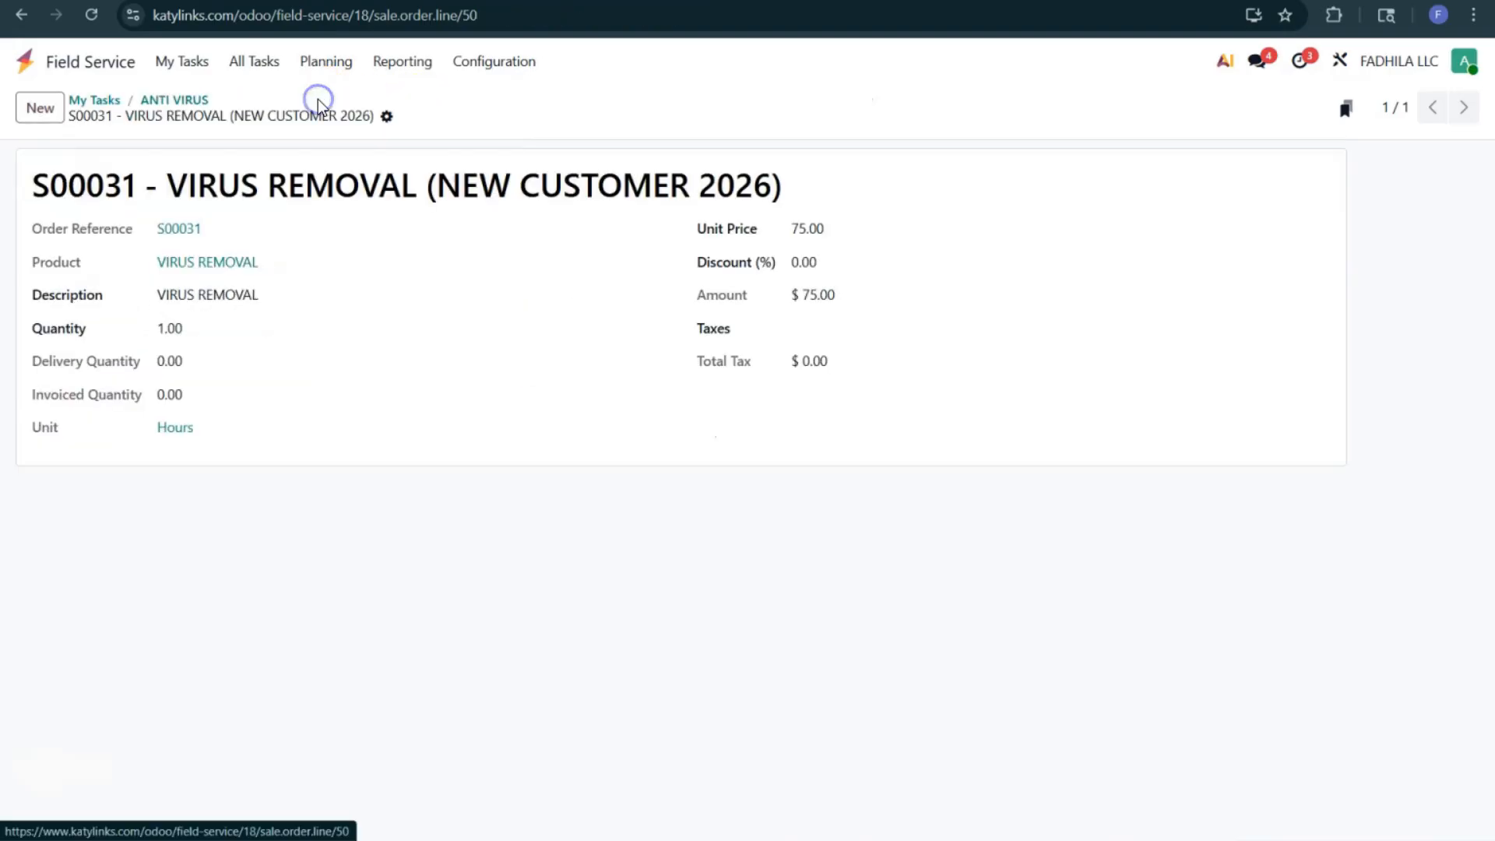
click(167, 102)
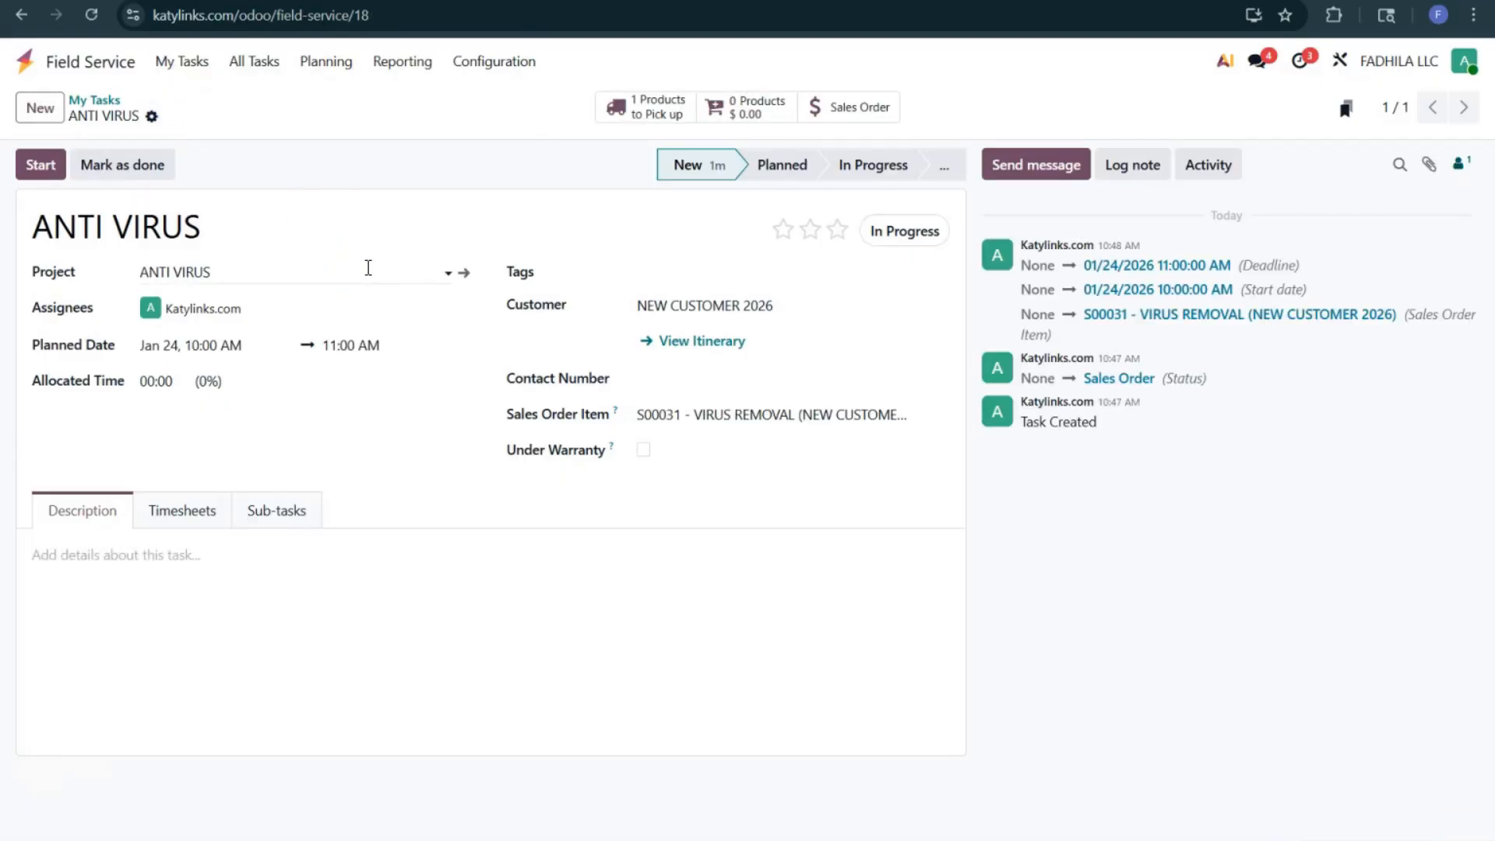
Step: Run the task timer, stop it with the timesheets shown, and log 2:15 as the time spent
click(39, 166)
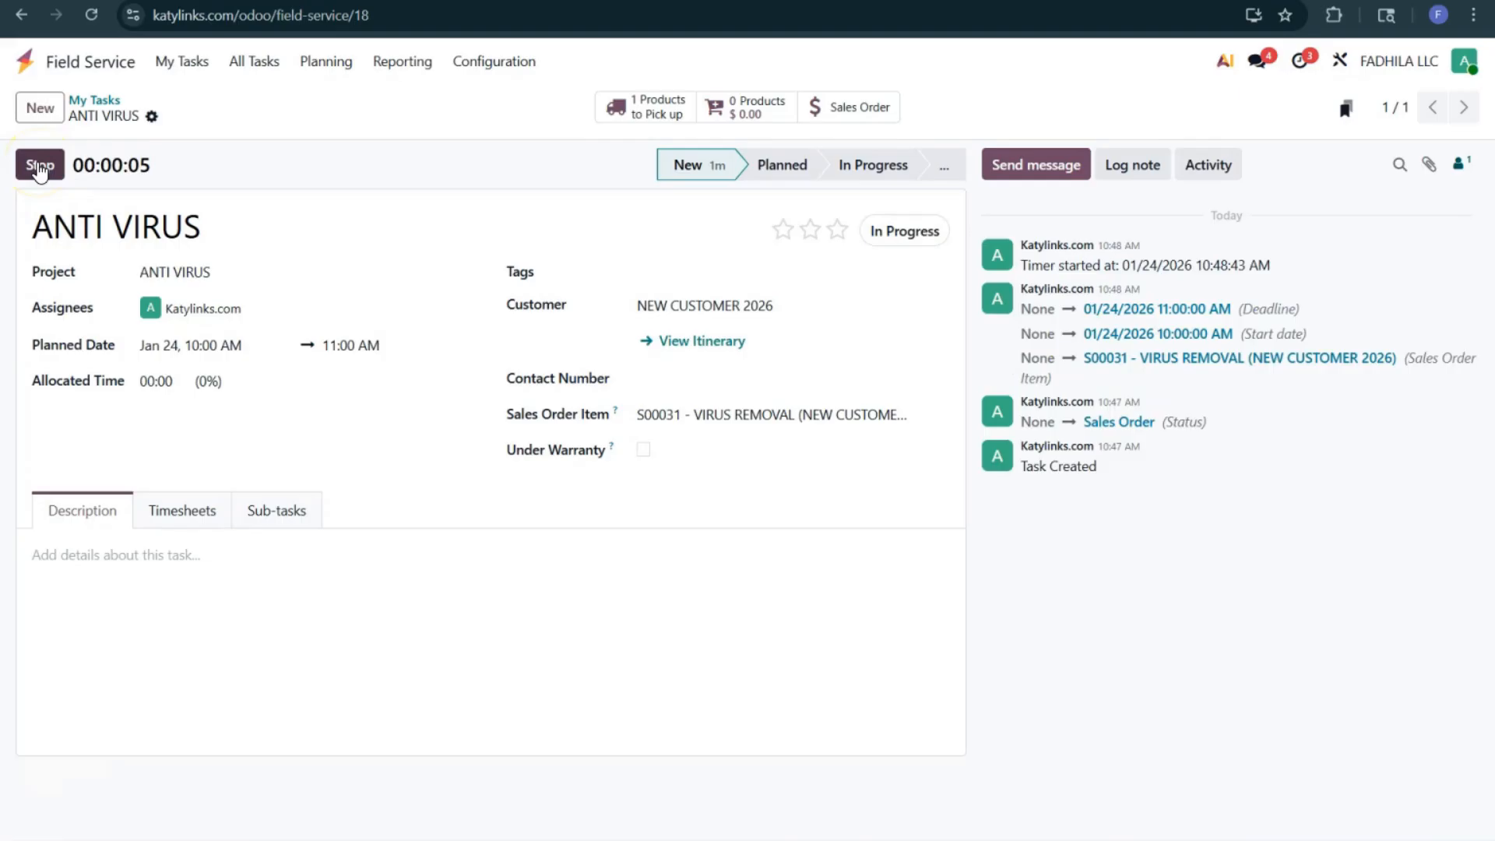
click(196, 519)
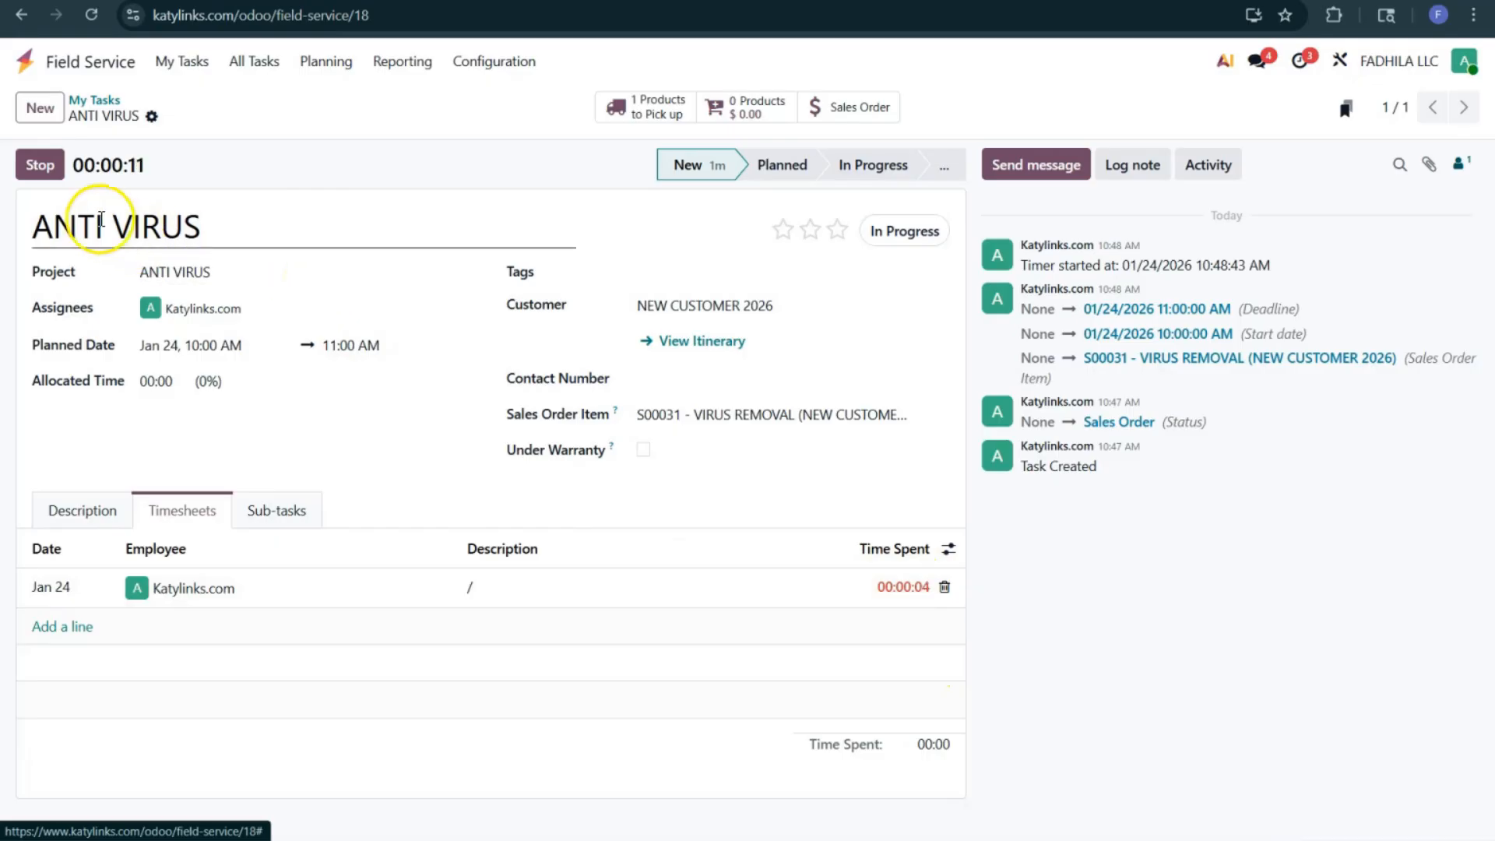
click(42, 165)
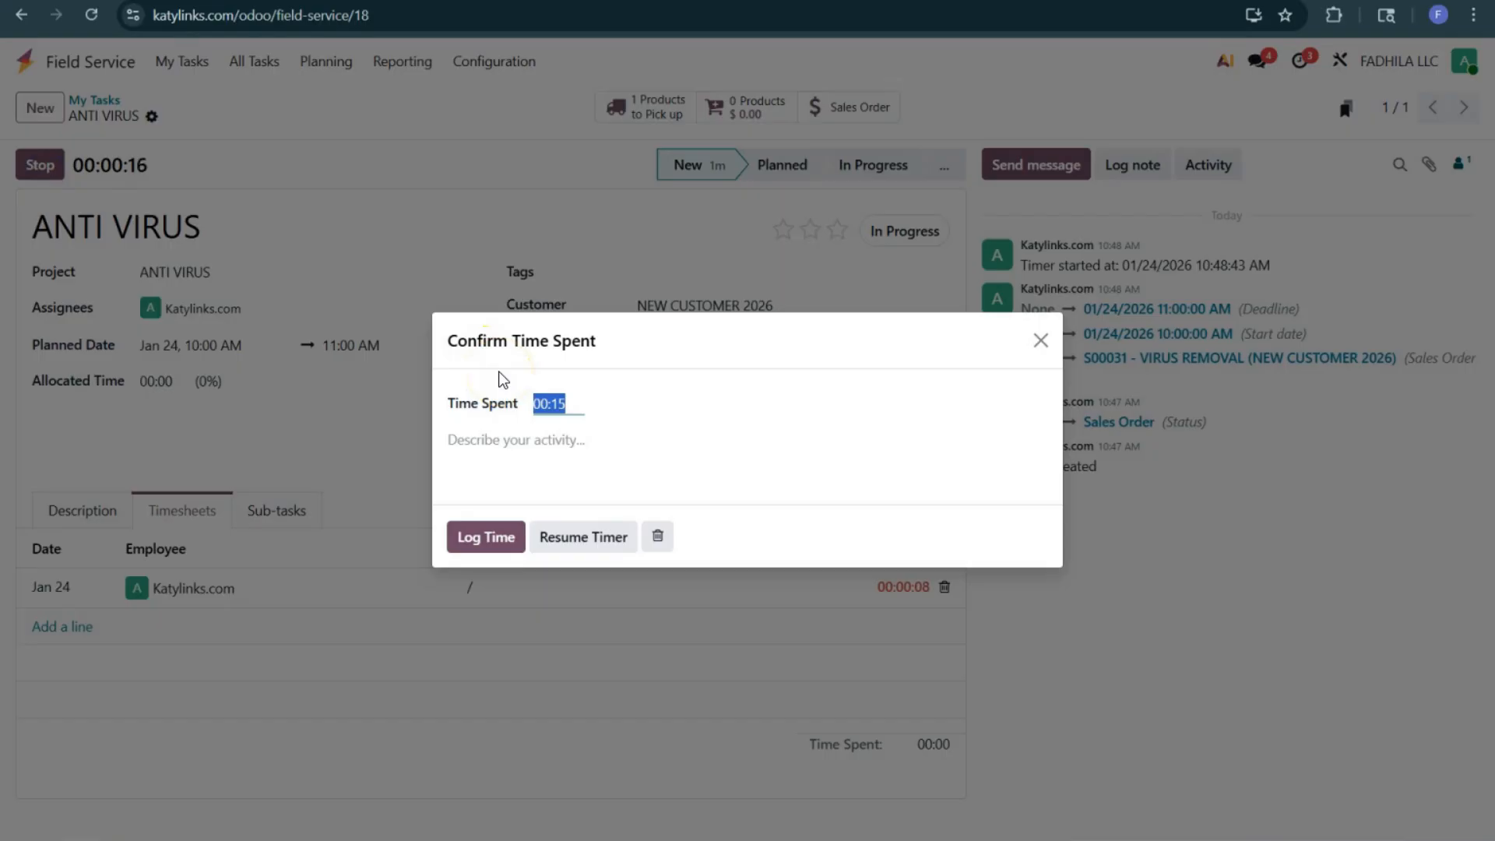
text(2:15)
click(486, 536)
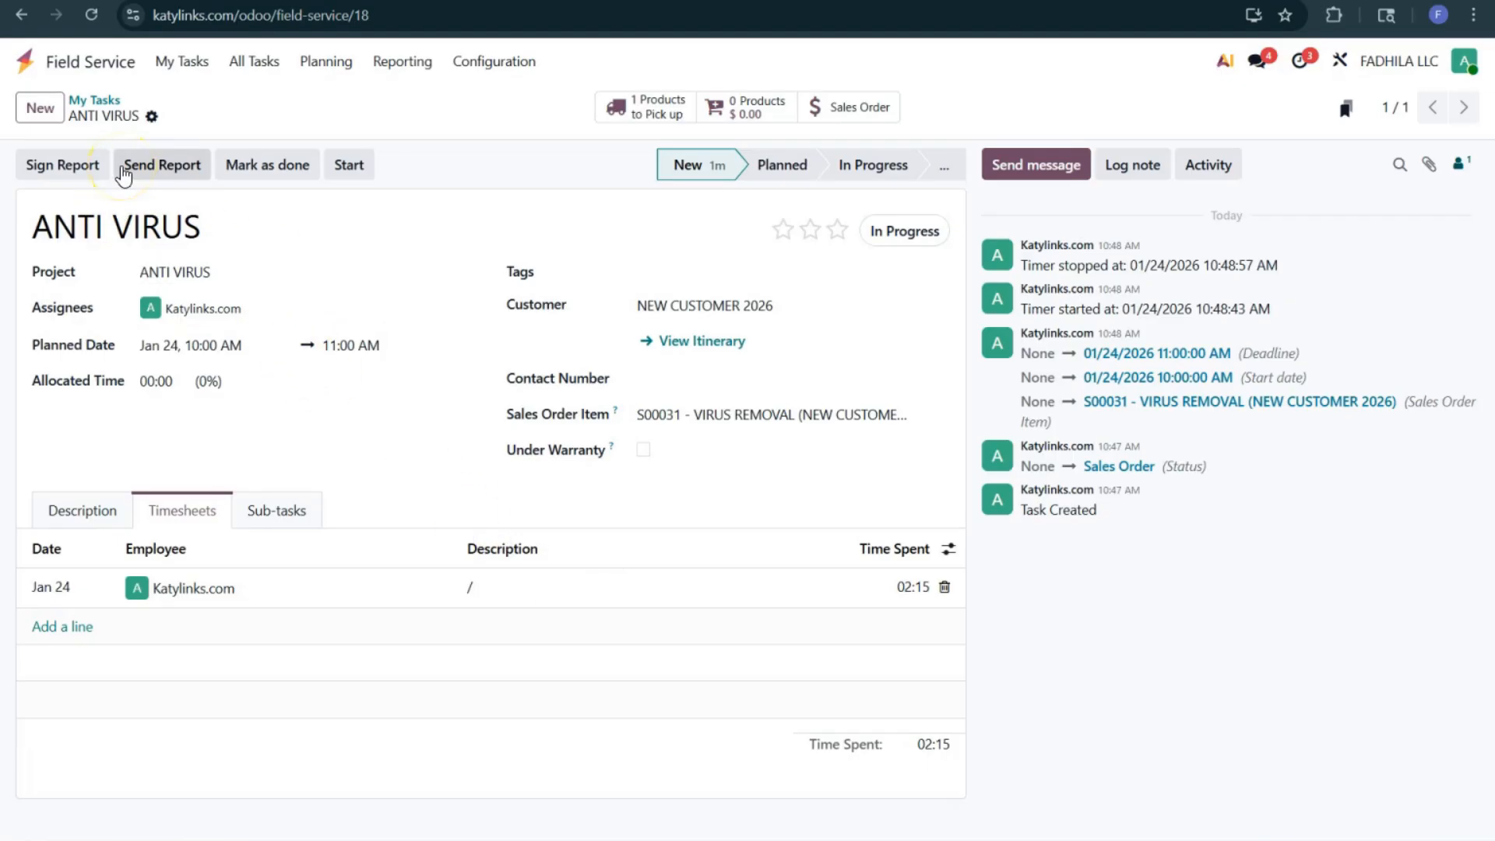
Step: Preview the task's report for signing in the customer portal, return to edit mode and mark the task as done
click(71, 165)
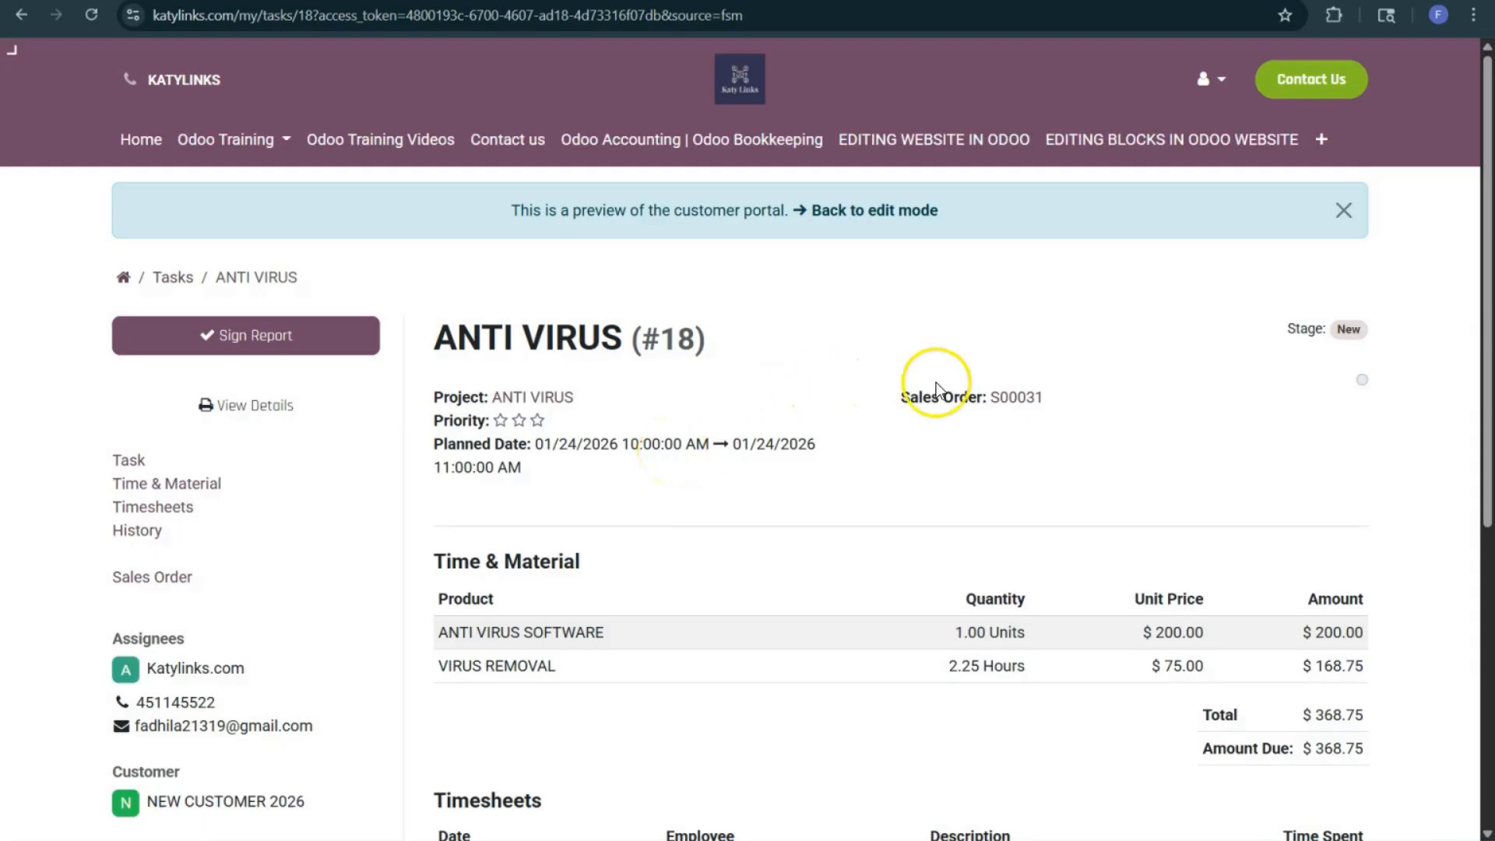
click(860, 216)
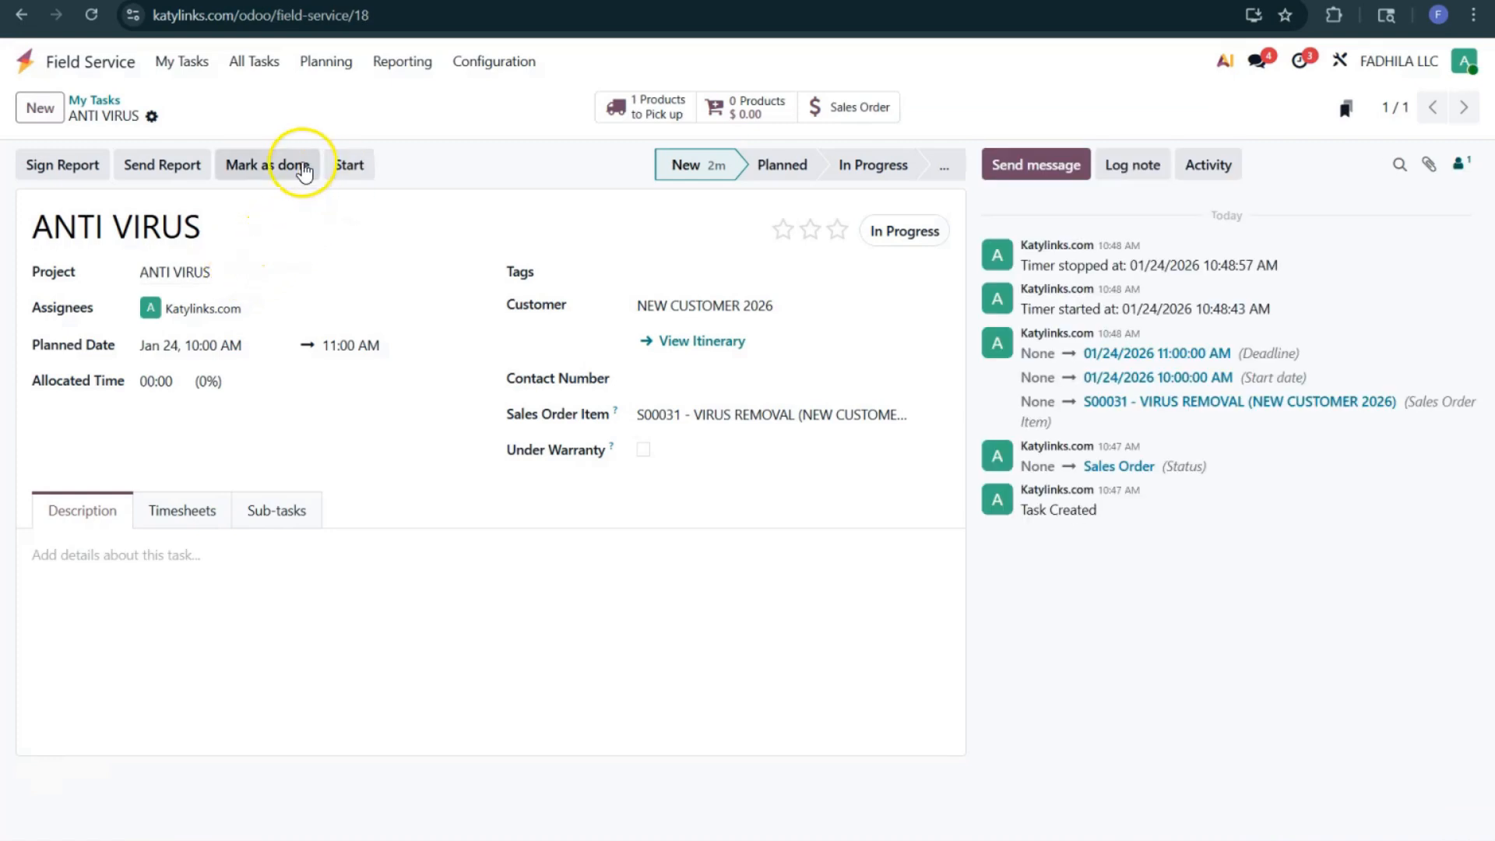
click(267, 167)
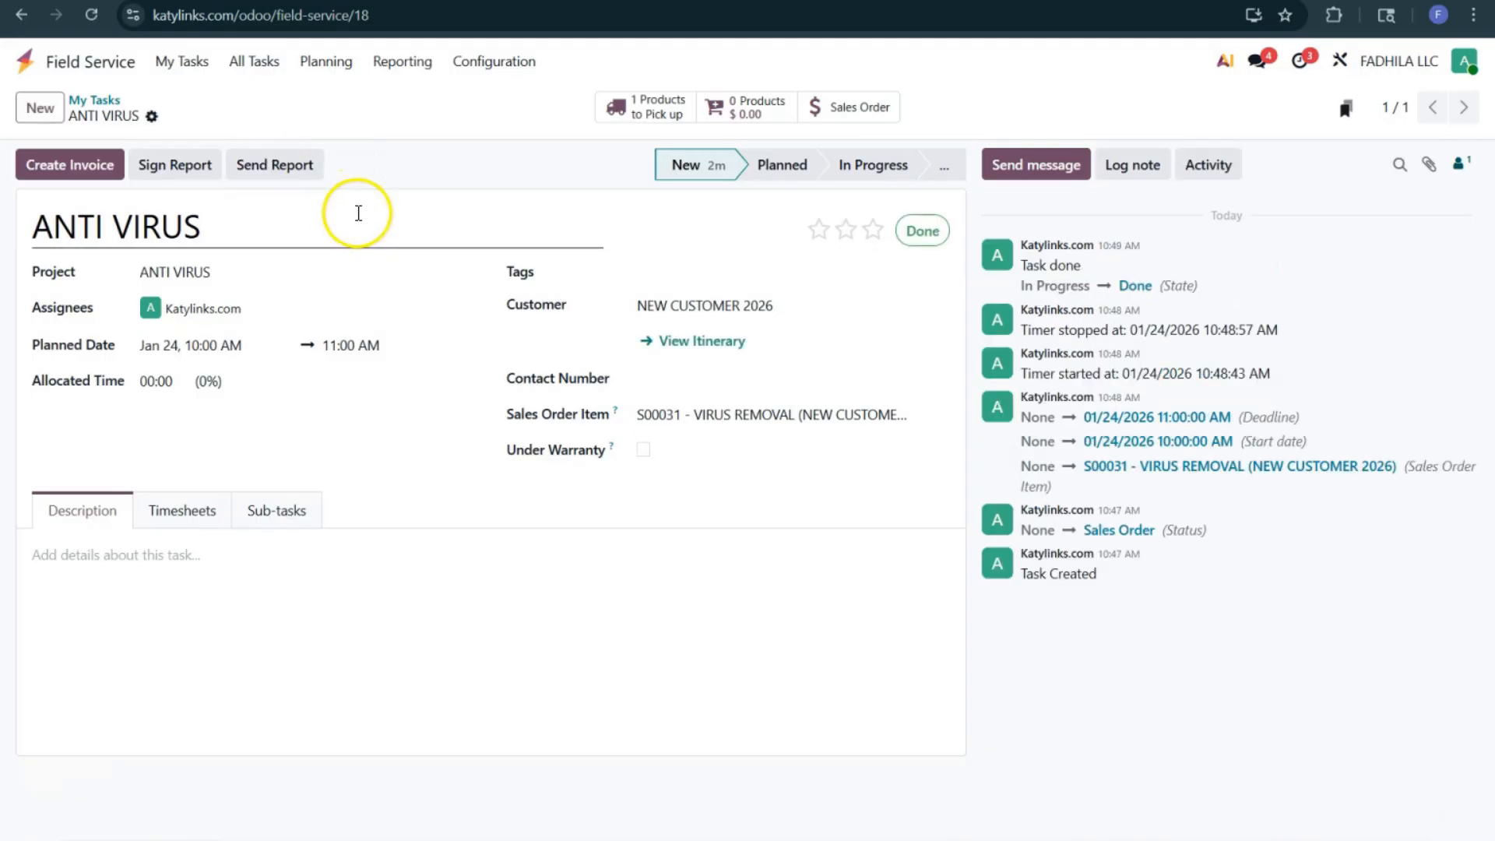
Step: Create the invoice for the completed task, confirm it and return to the ANTI VIRUS task
click(107, 178)
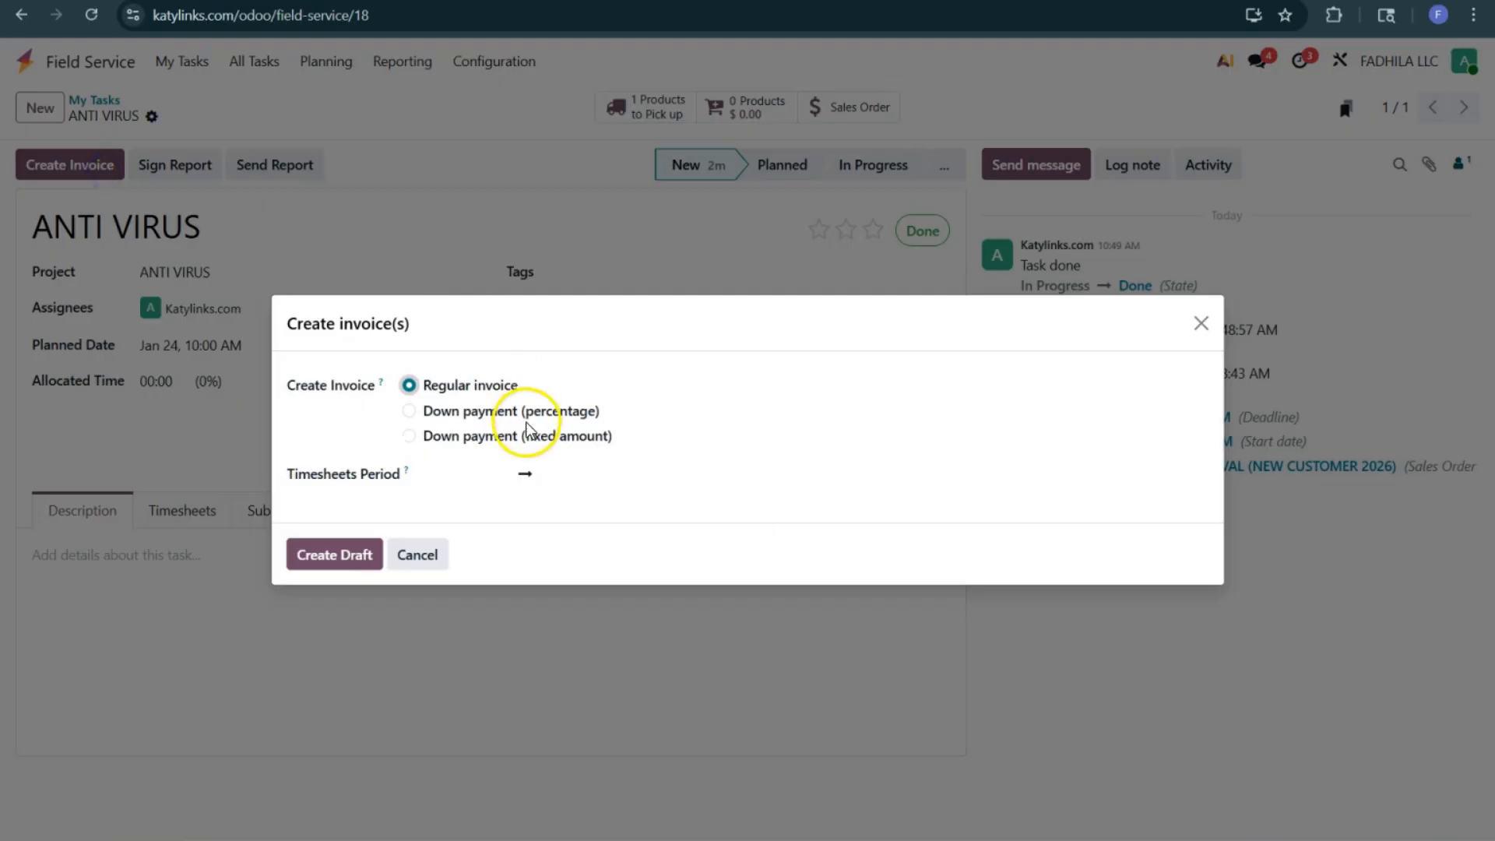
click(335, 558)
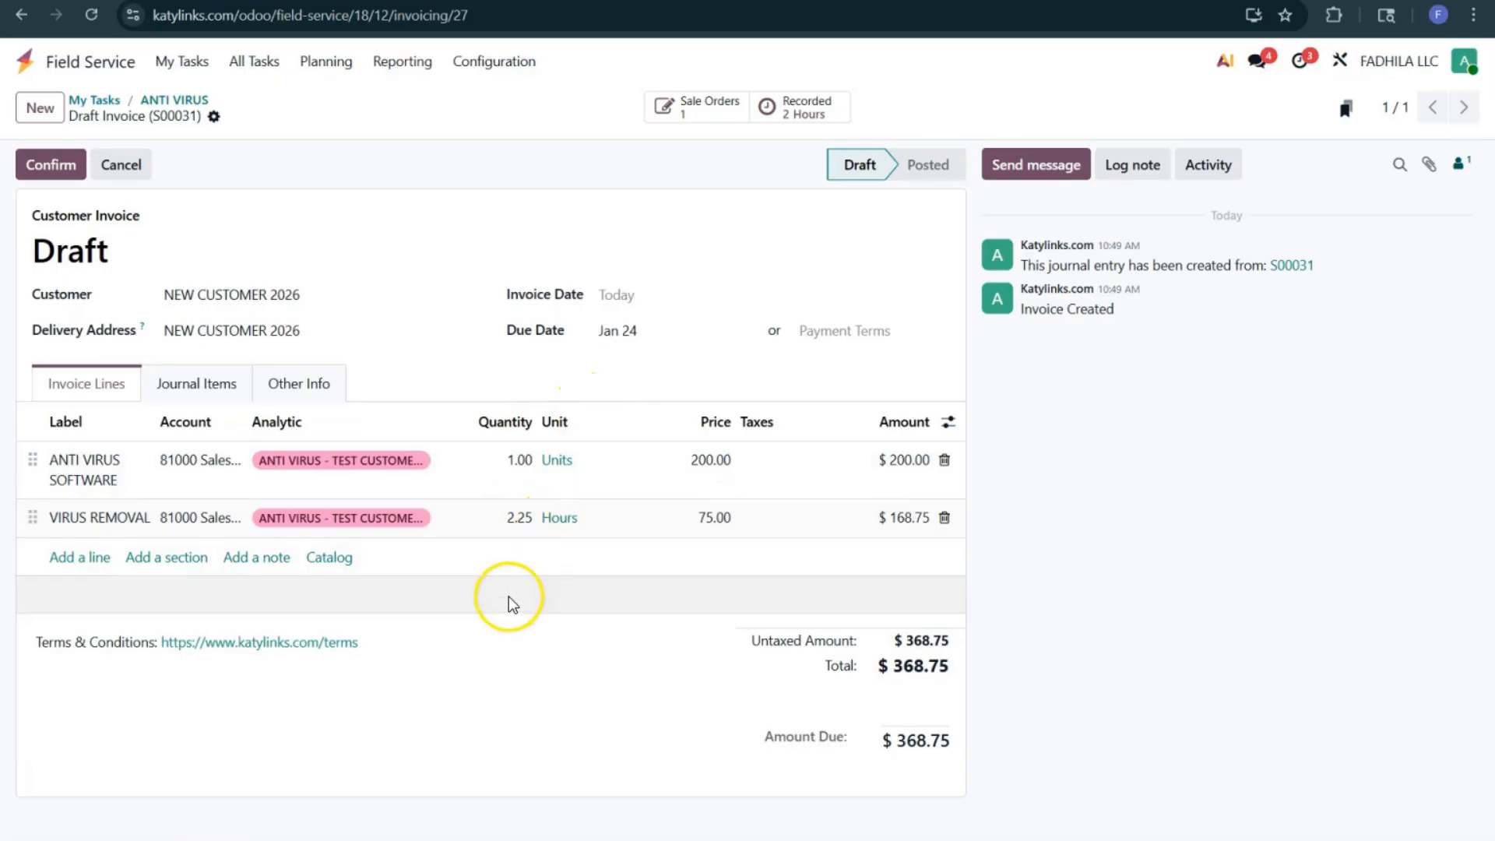
click(58, 166)
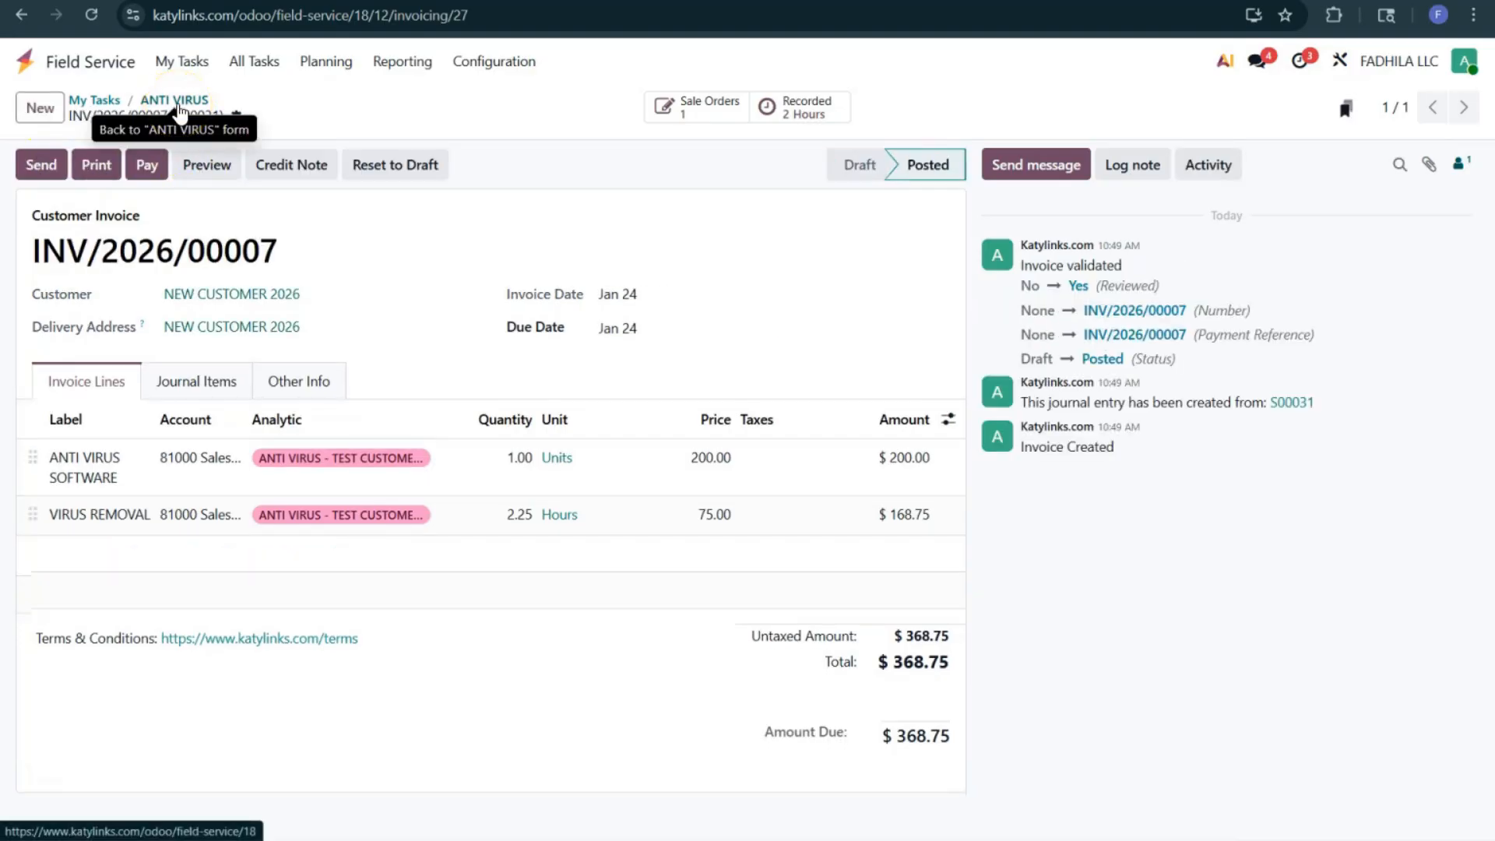
click(176, 101)
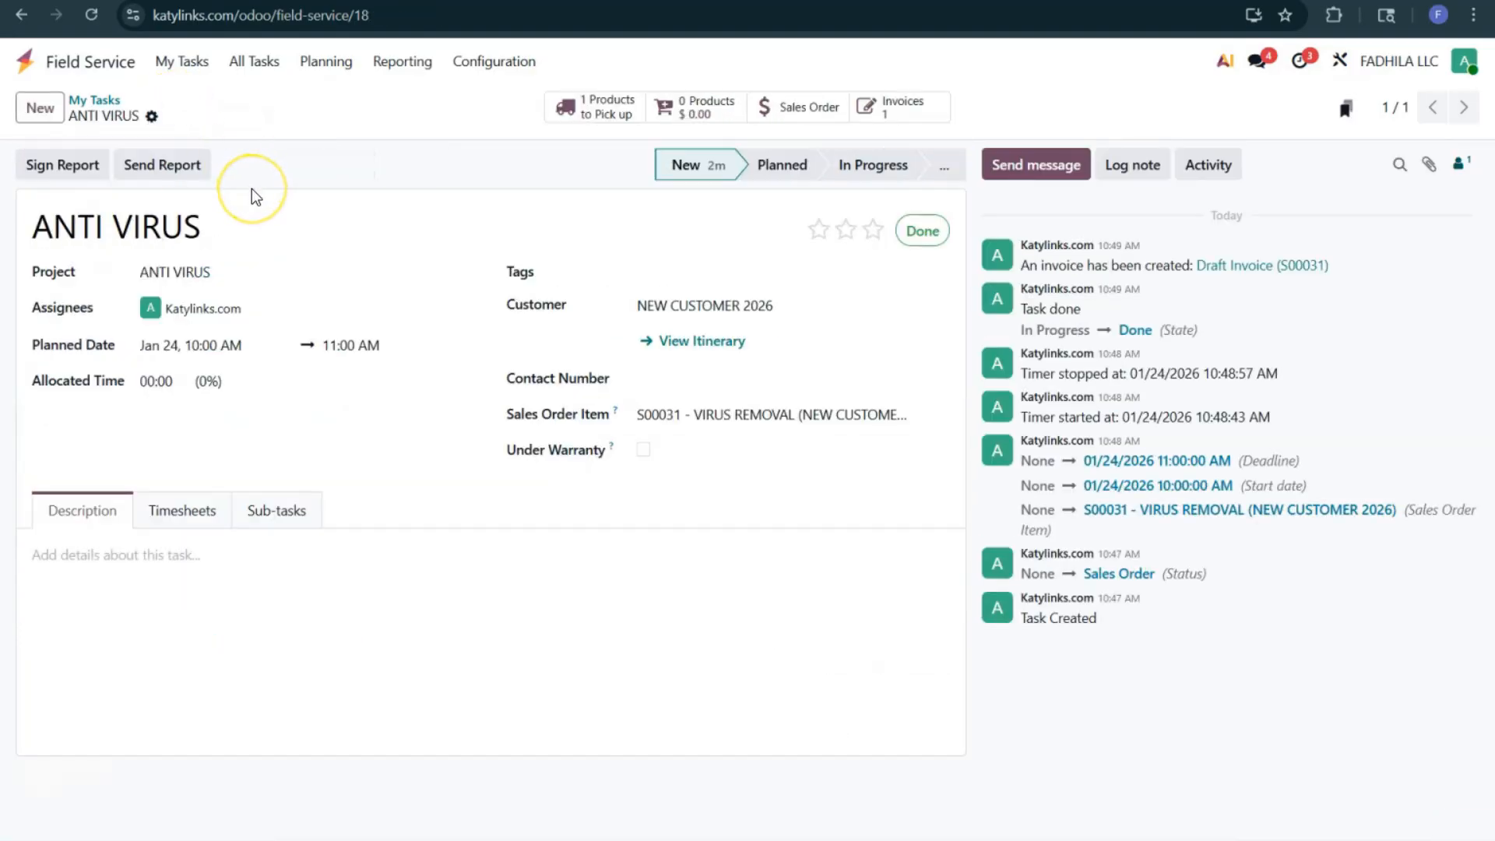